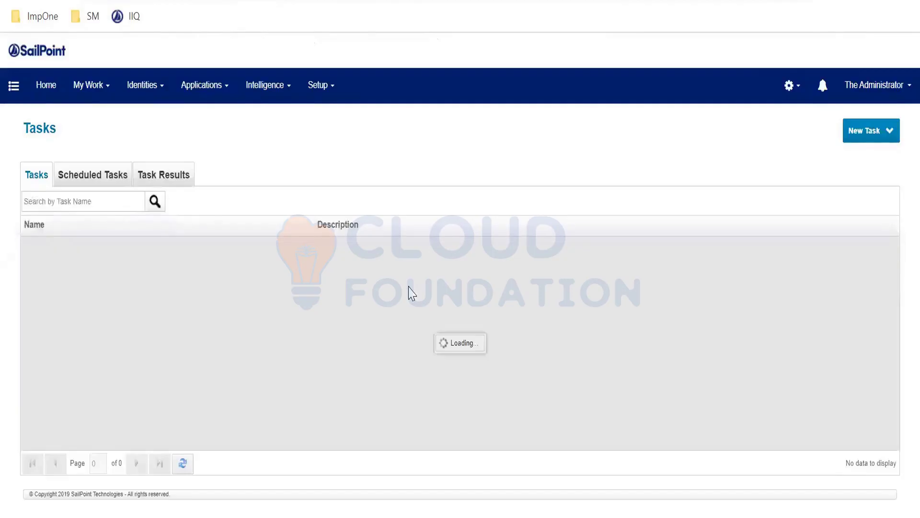
- Search the task results for "refres" and open the Refresh Id - Custom result
click(172, 177)
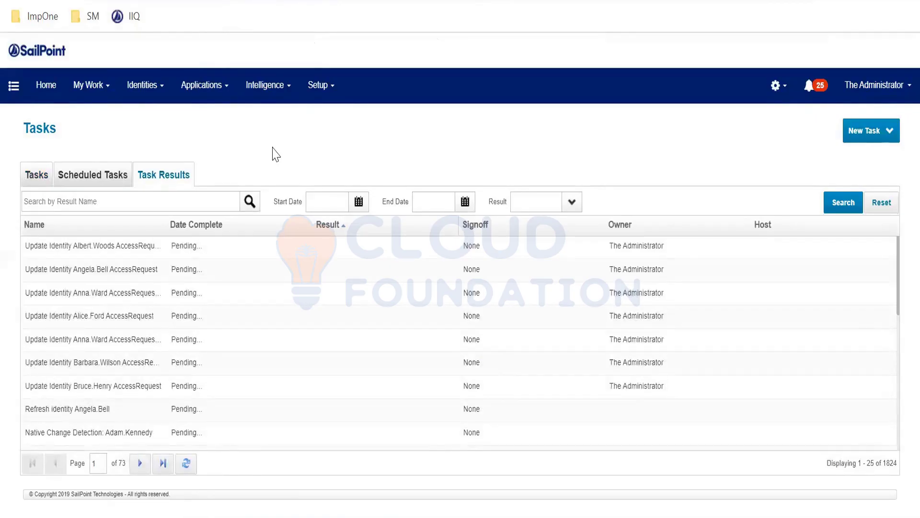
click(126, 205)
text(refres)
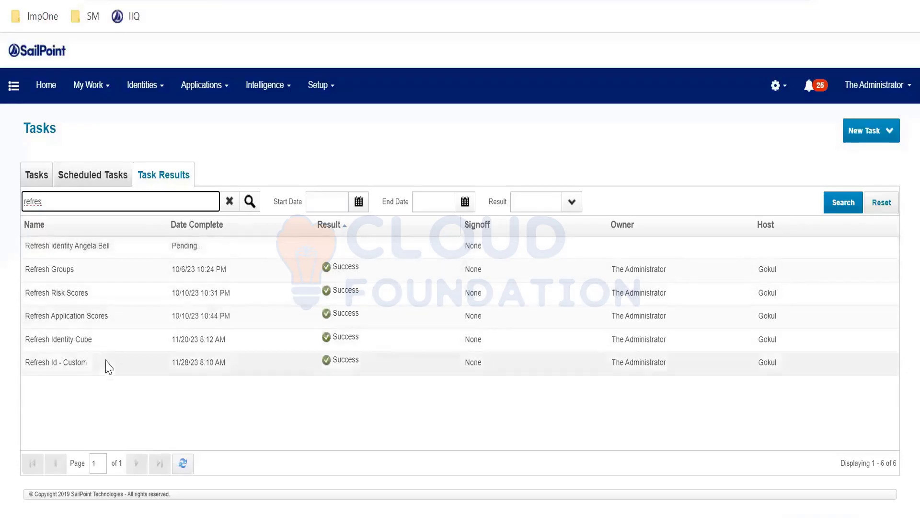
click(90, 368)
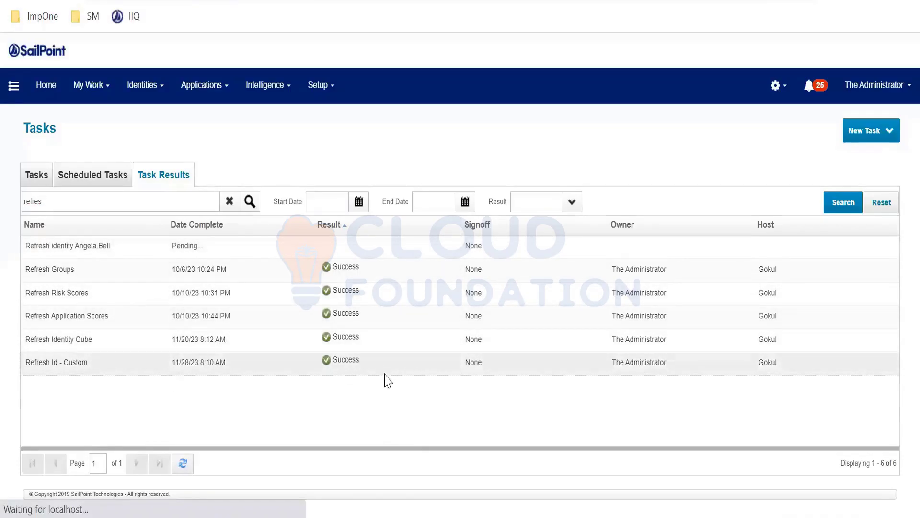
- Check the identities examined and events processed in the Refresh Id - Custom attributes
drag(289, 378, 591, 387)
click(549, 372)
drag(522, 380, 473, 410)
drag(294, 403, 223, 402)
click(302, 407)
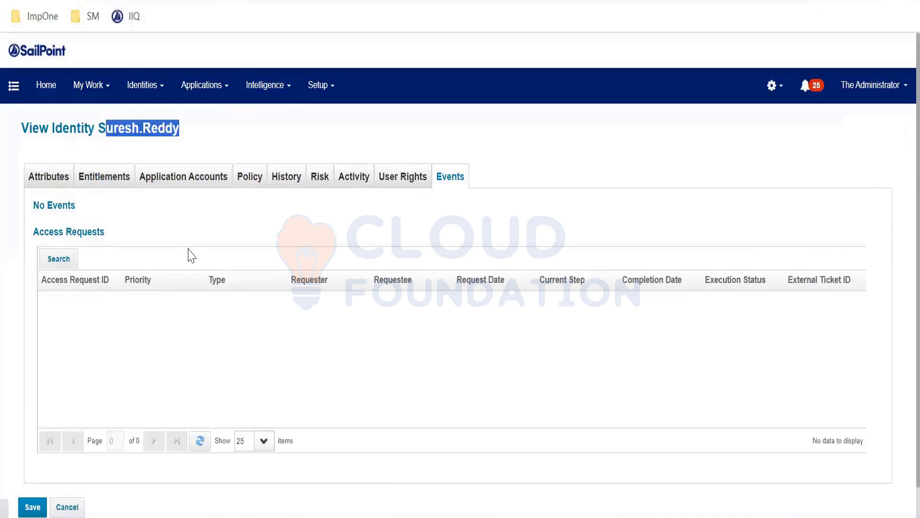
- Open the new employee's identity events and review the date, event, source and cause of the Joiner event
drag(96, 217, 147, 226)
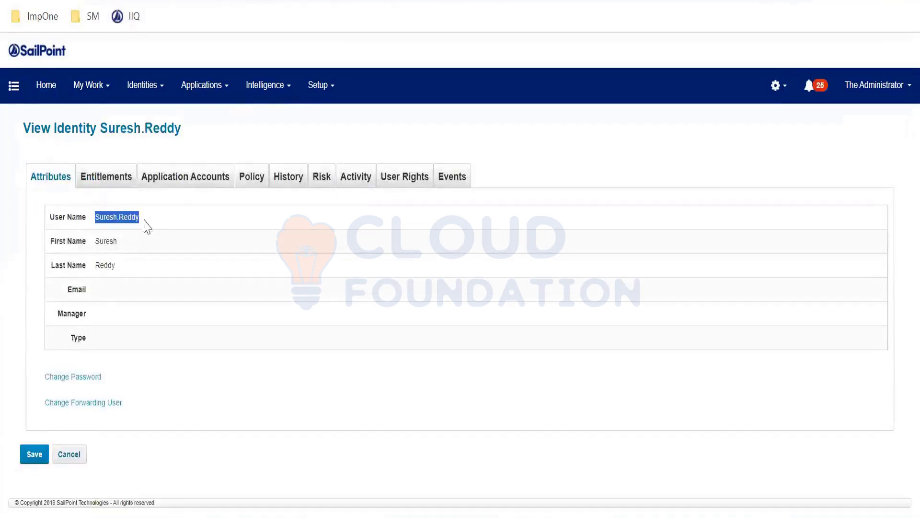
click(451, 176)
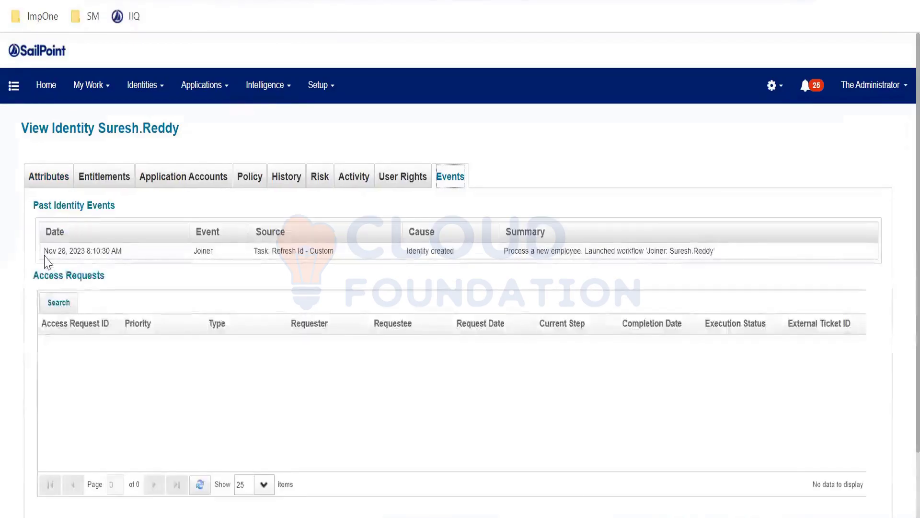
drag(44, 252, 125, 254)
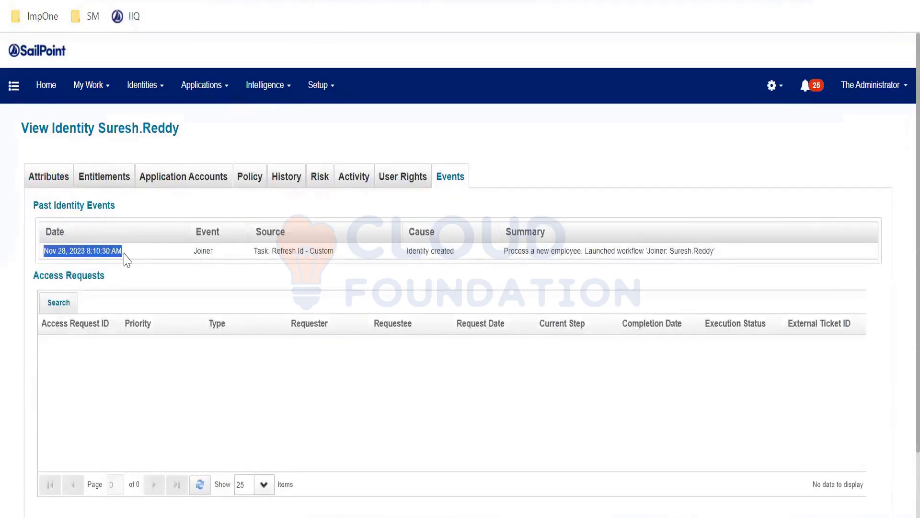
drag(194, 248, 229, 254)
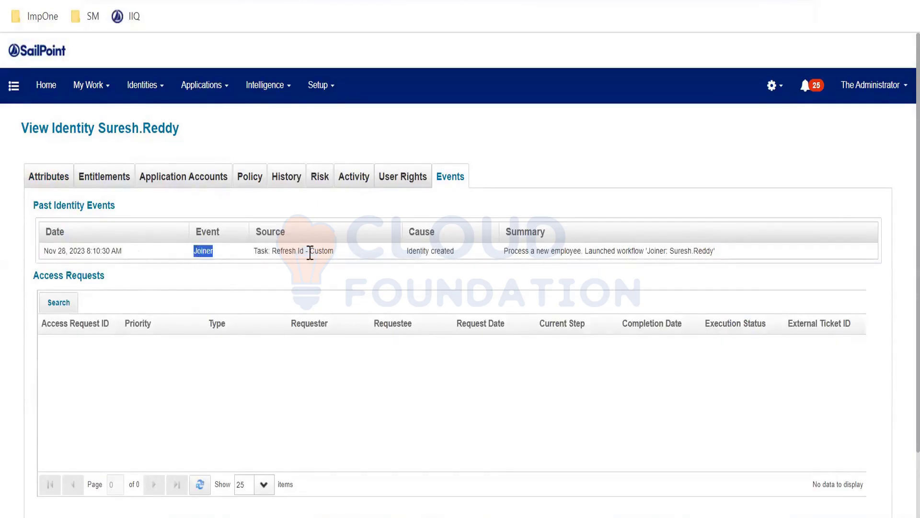
drag(333, 252, 268, 259)
drag(454, 251, 408, 251)
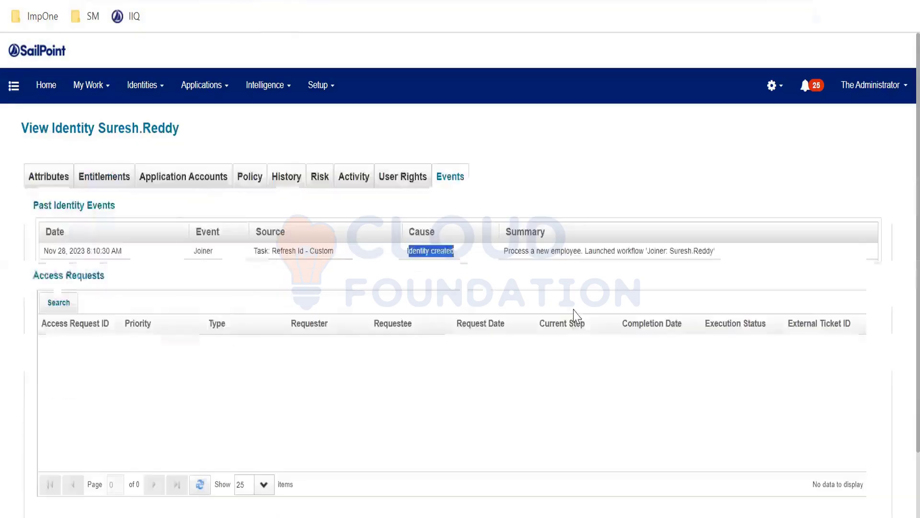
- Read the Joiner event's summary and copy the name of the launched workflow from it
click(503, 258)
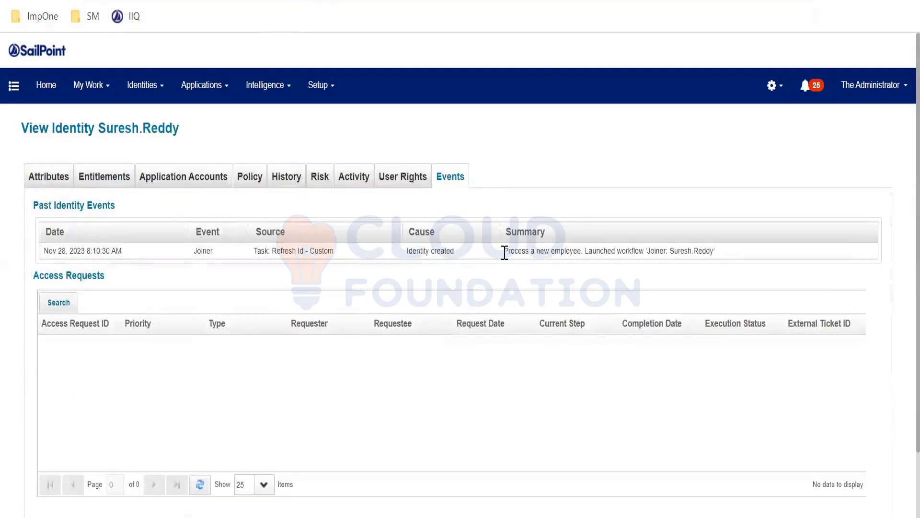
drag(505, 251, 622, 260)
click(673, 261)
drag(711, 254, 647, 251)
key(ctrl+c)
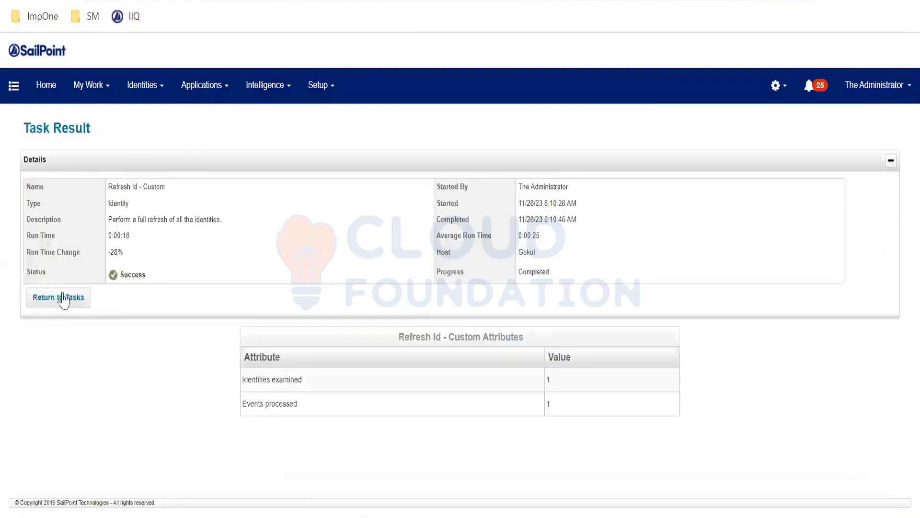
- Search the task results for the copied Joiner workflow name and check the current workflow step in its result
click(59, 300)
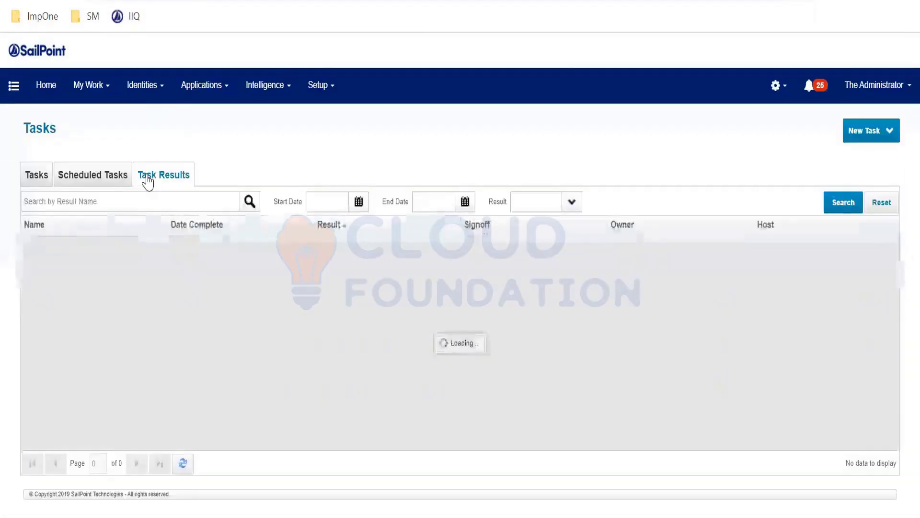
click(119, 208)
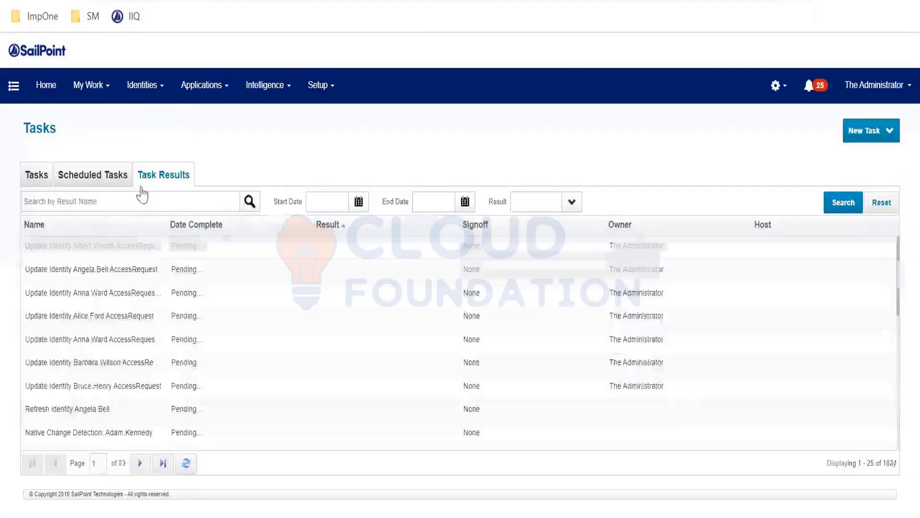
key(ctrl+v)
key(Return)
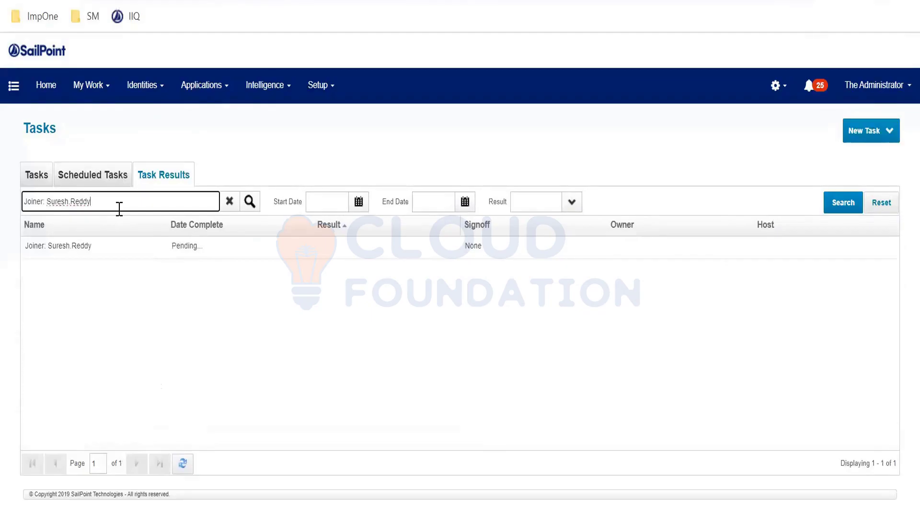
click(153, 251)
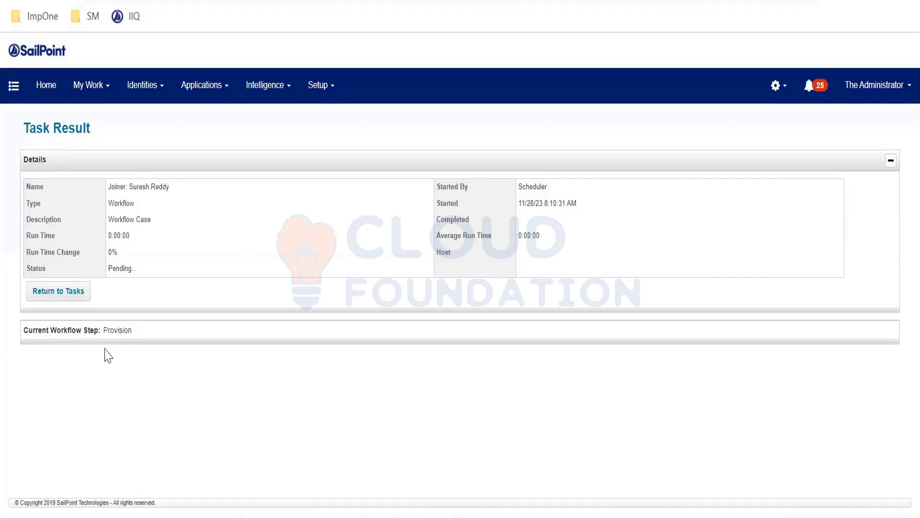
drag(104, 329, 168, 334)
click(168, 334)
- Go to the debug page and list the Identity objects in the Object Browser
click(211, 0)
click(221, 0)
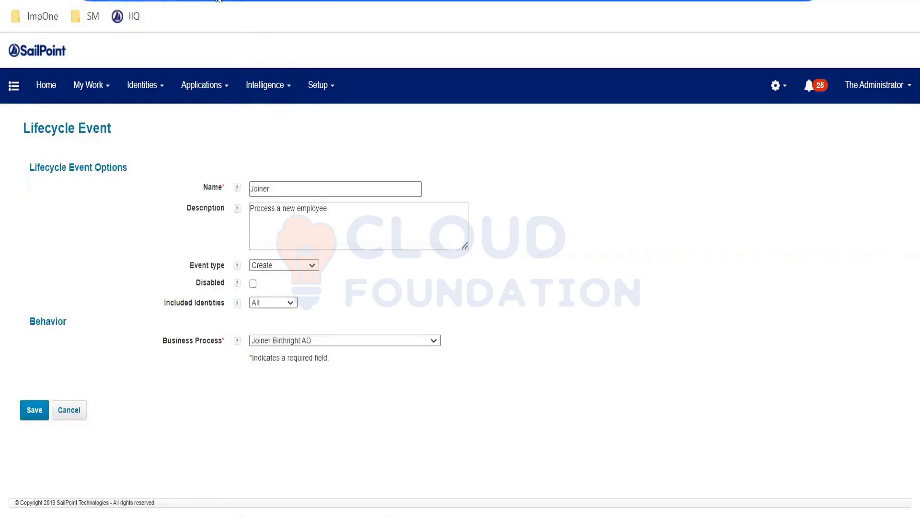
text(debug)
key(Return)
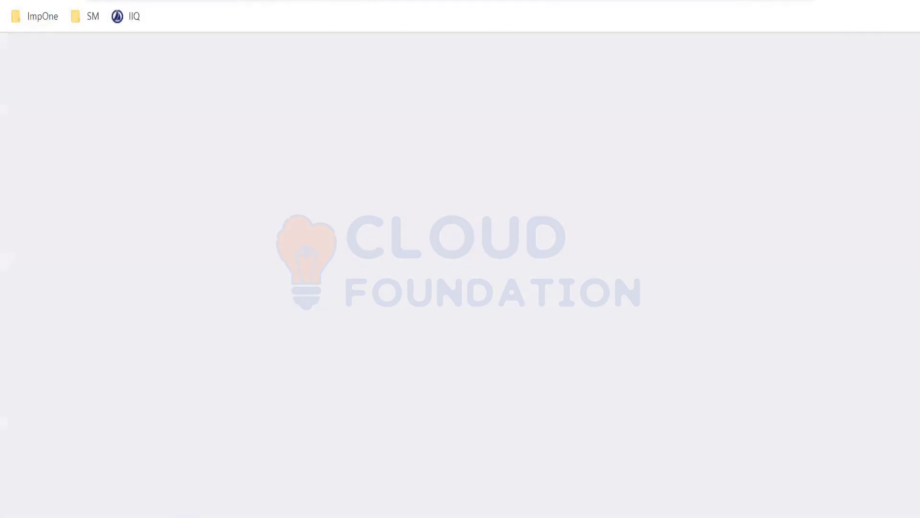
text(ide)
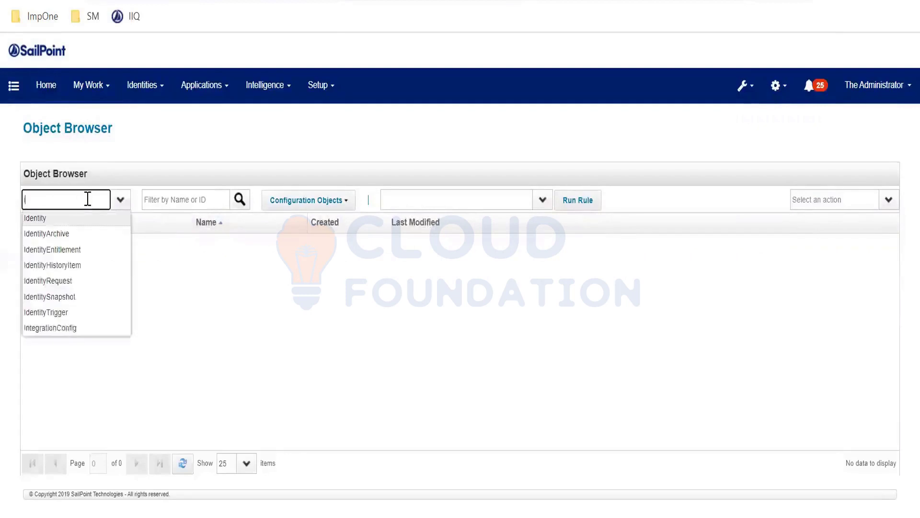
key(Return)
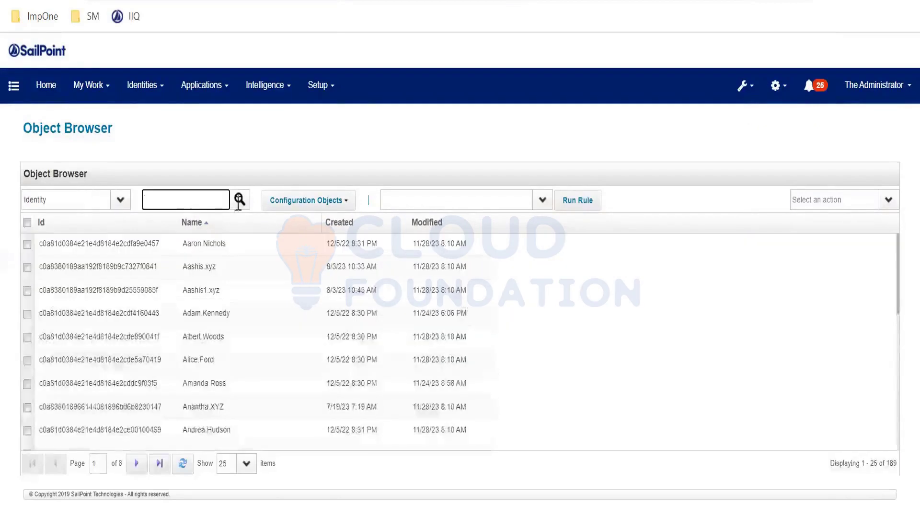
- Sort the identities by creation date, newest first, and open the newest identity's XML
click(367, 226)
click(338, 222)
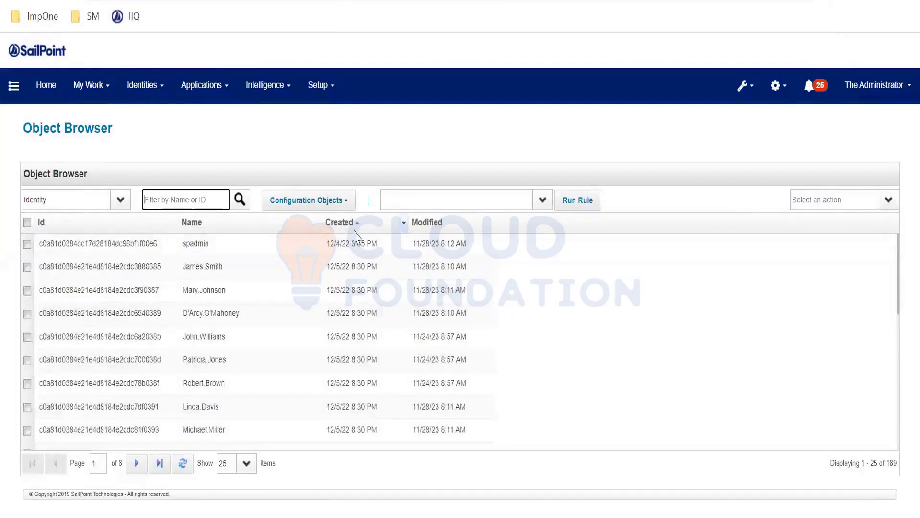
click(262, 244)
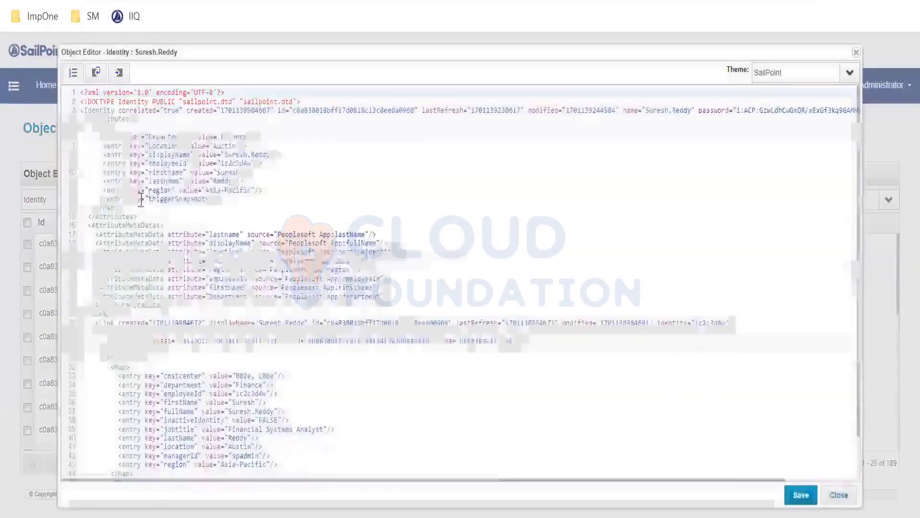
- Examine the triggerSnapshots entry in the new employee's identity XML, compare it with the earlier version, and close the view
click(118, 200)
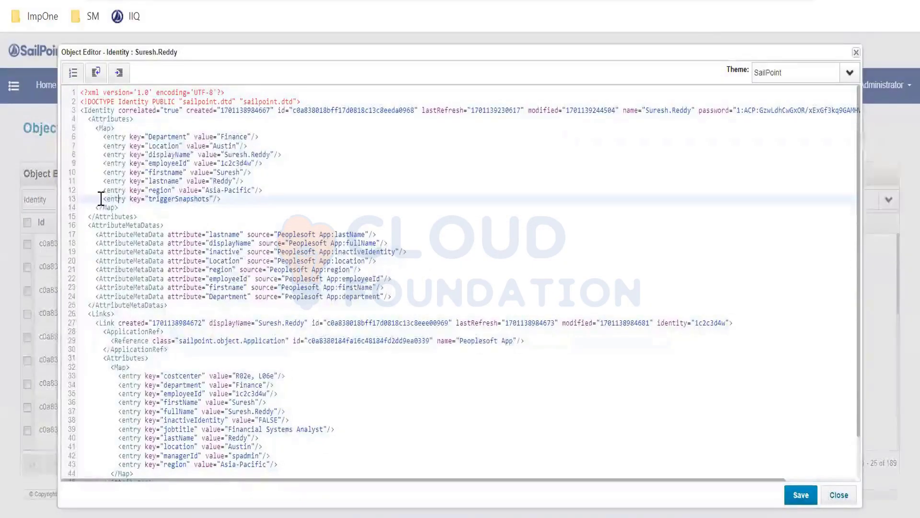
drag(108, 198, 115, 198)
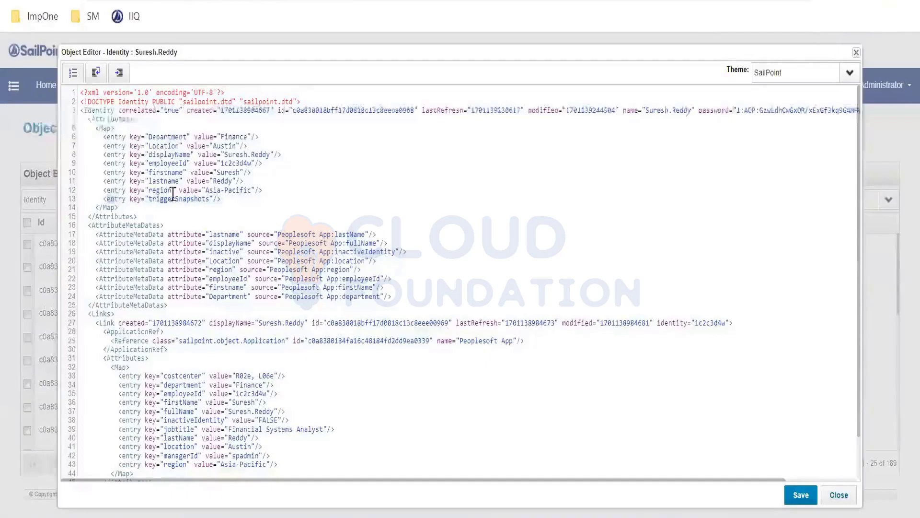
drag(213, 198, 218, 198)
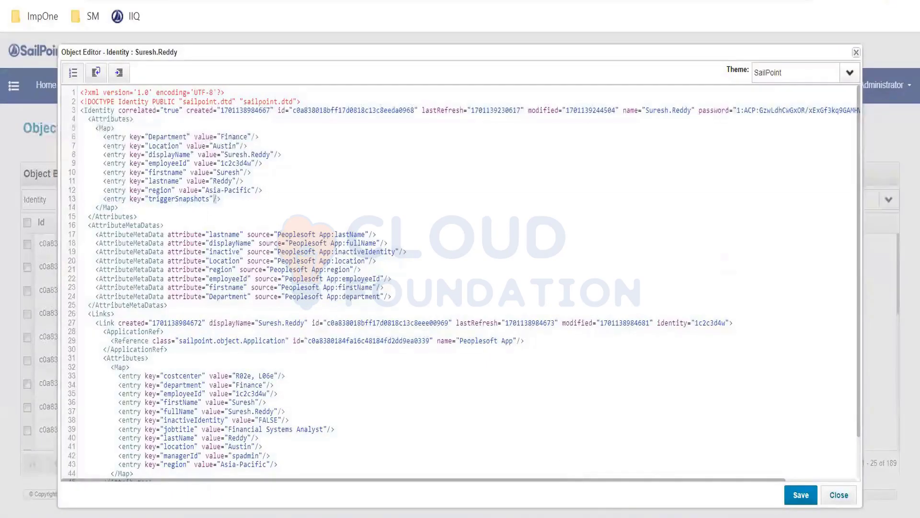
click(609, 516)
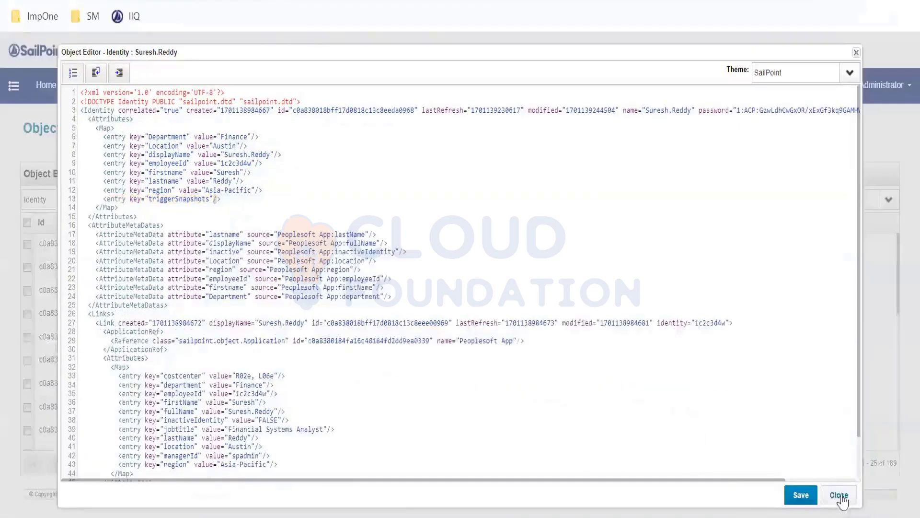
click(836, 474)
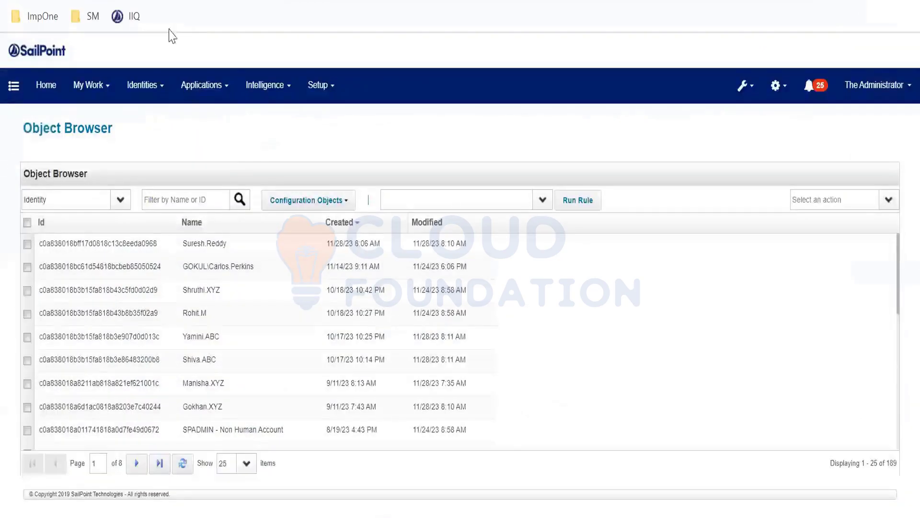
- Reload the Joiner workflow's task result, allowing the form resubmission, and check its status
click(110, 1)
click(60, 2)
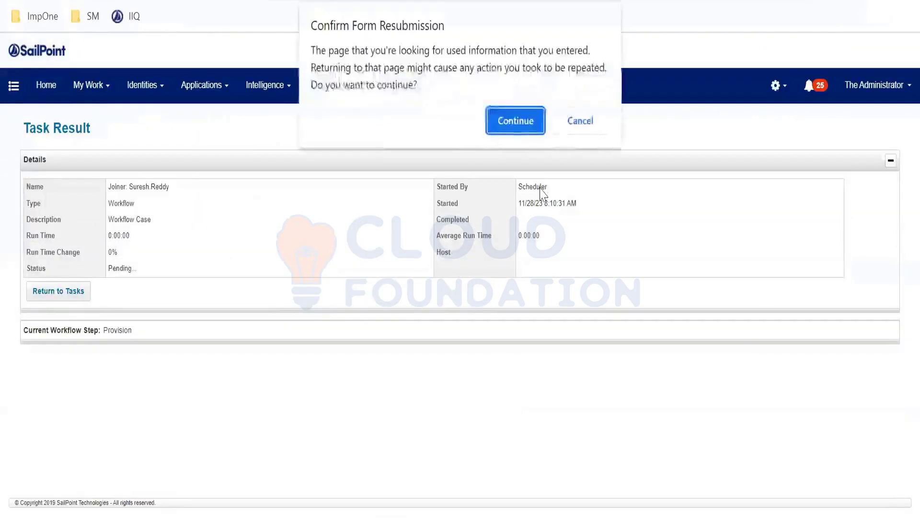
click(515, 128)
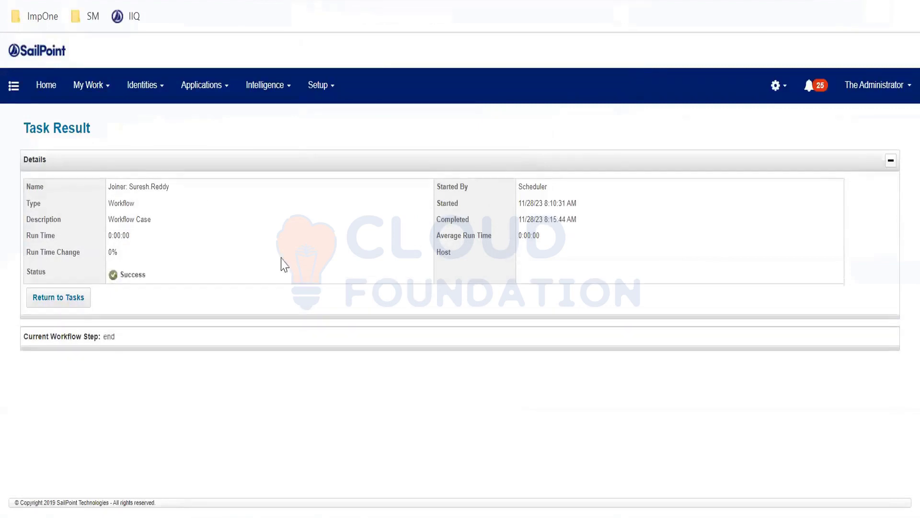
drag(121, 272, 222, 284)
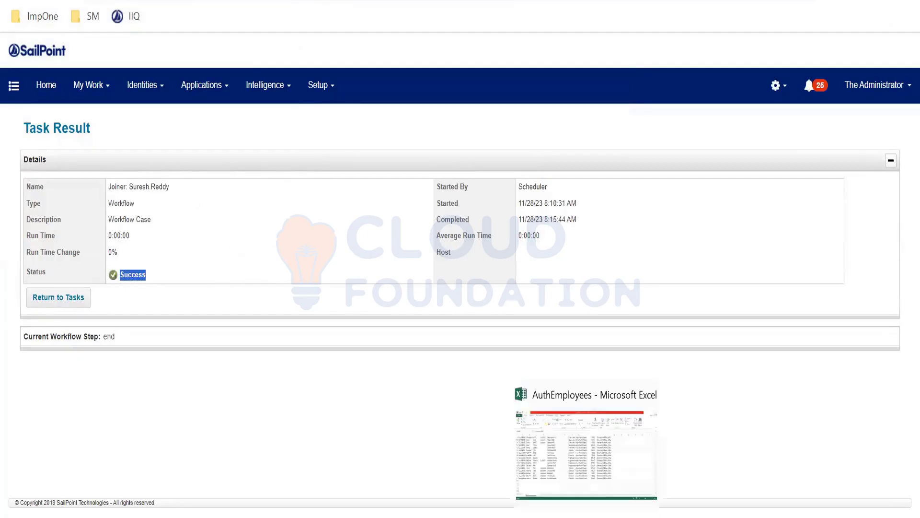
- Switch to Active Directory Users and Computers, find the new employee's account by name, and check its group memberships
click(587, 517)
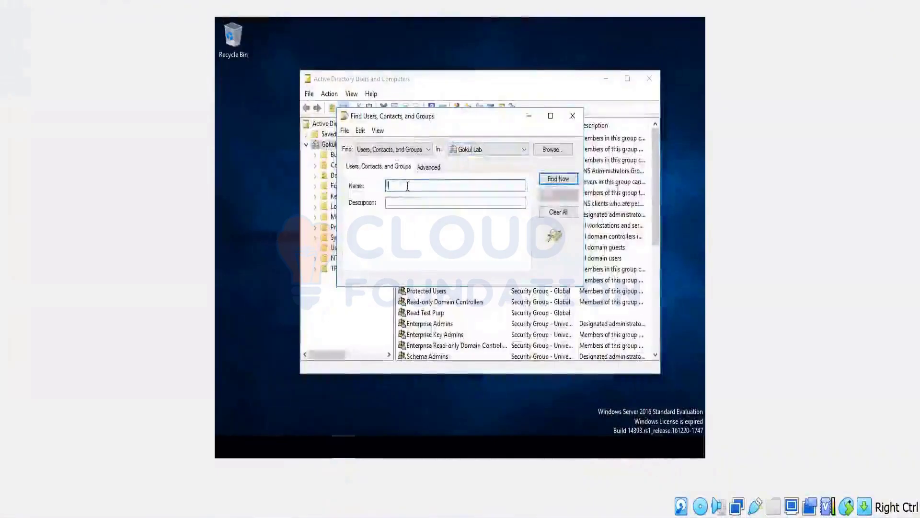
text(sures)
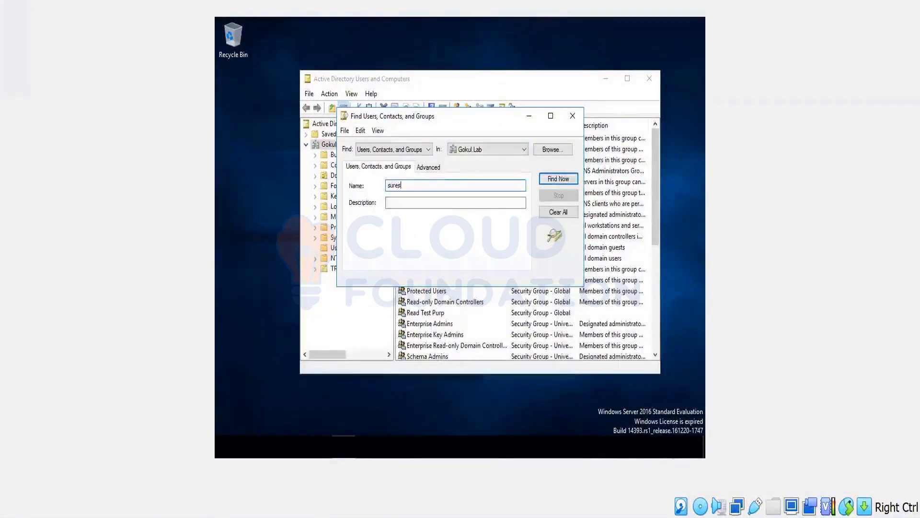
key(Return)
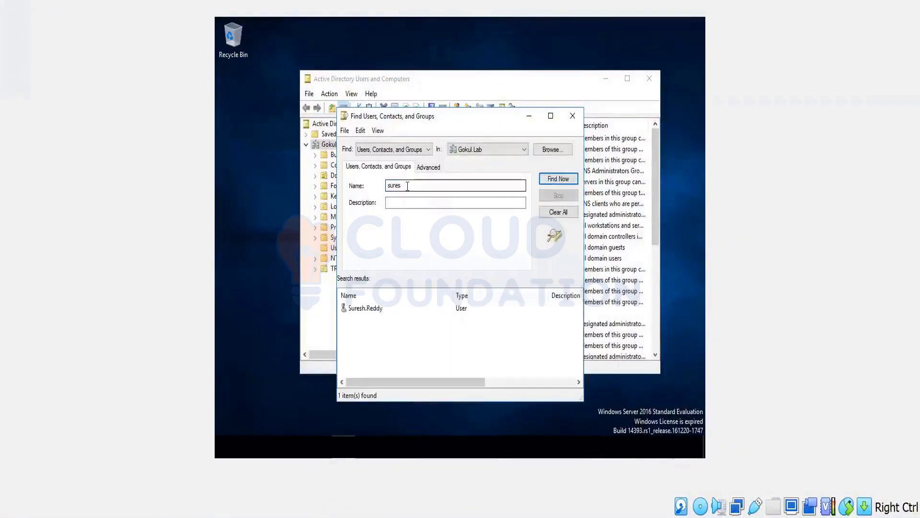
double_click(372, 311)
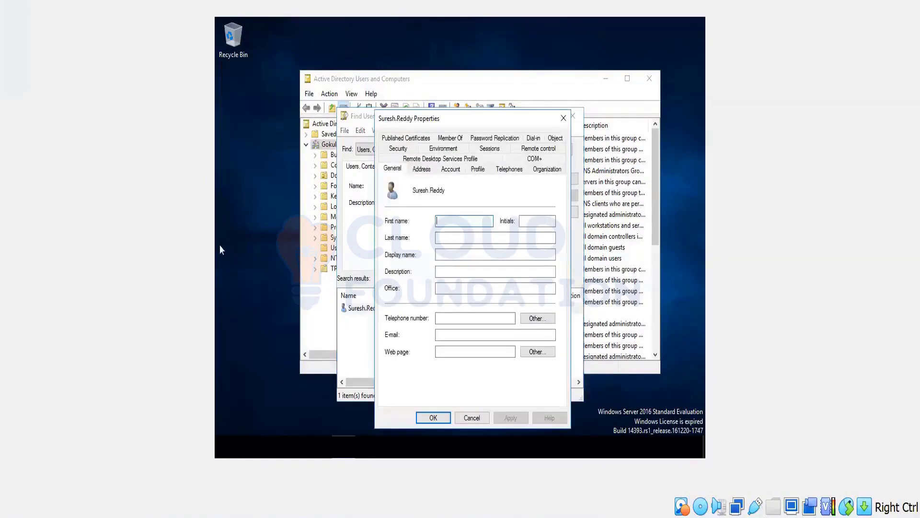
click(451, 139)
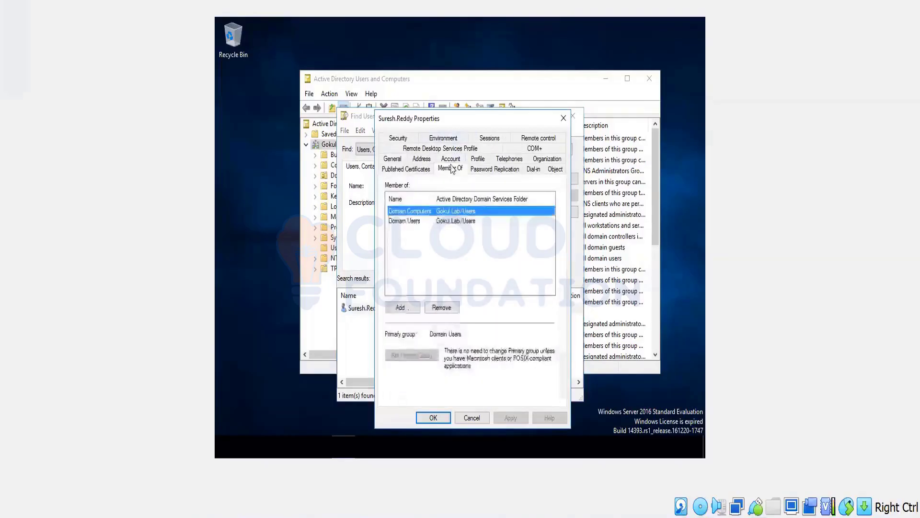
drag(467, 197, 470, 197)
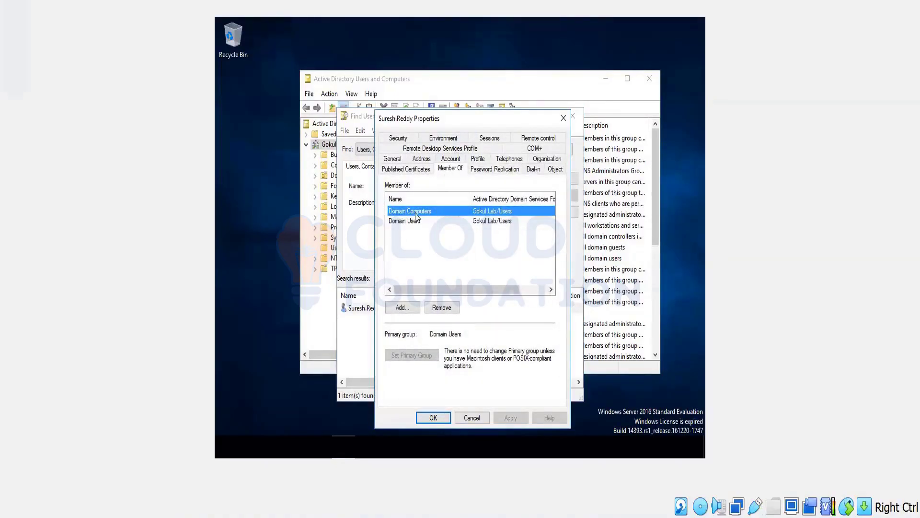
- Review the Domain Computers and Domain Users memberships of the new employee's account, close its properties, and rerun the search
click(417, 221)
click(429, 214)
click(430, 221)
click(428, 214)
click(421, 222)
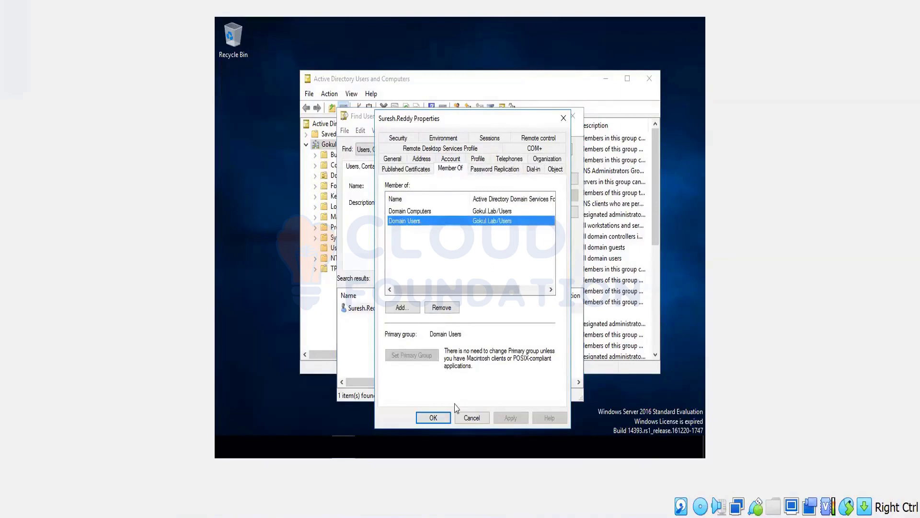
click(475, 421)
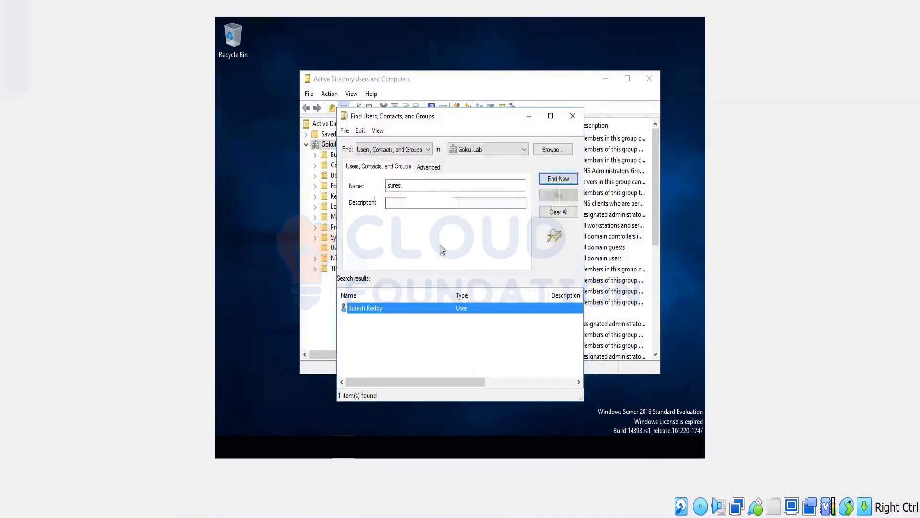
click(556, 178)
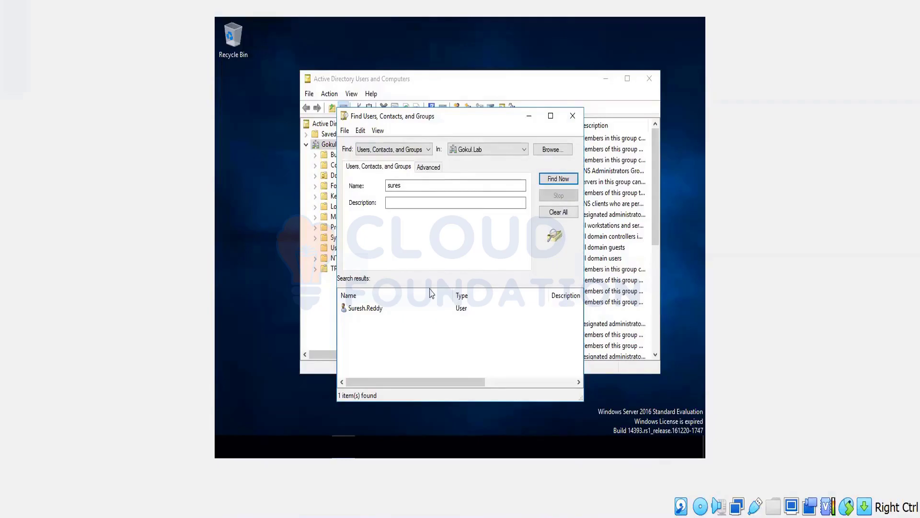
- Switch to SailPoint IdentityIQ, open the new employee's application accounts, and check the AD account's details
mouse_move(365, 506)
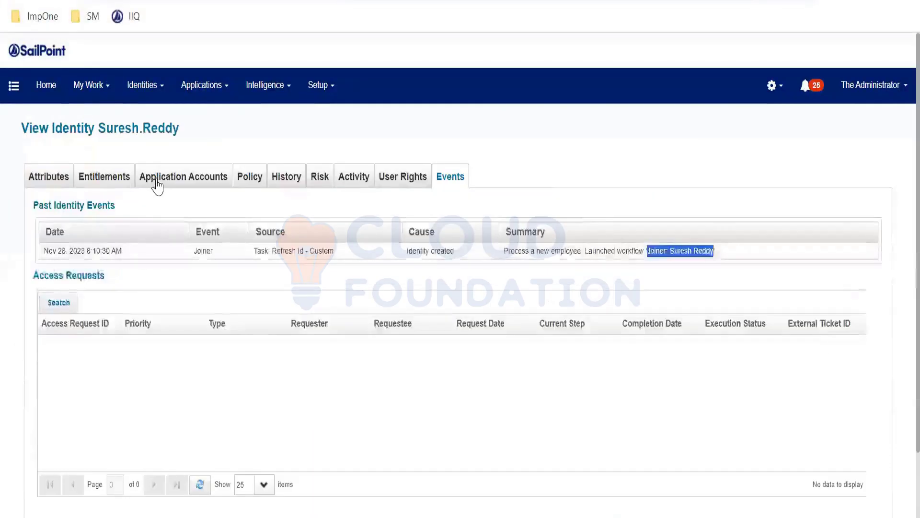
click(155, 185)
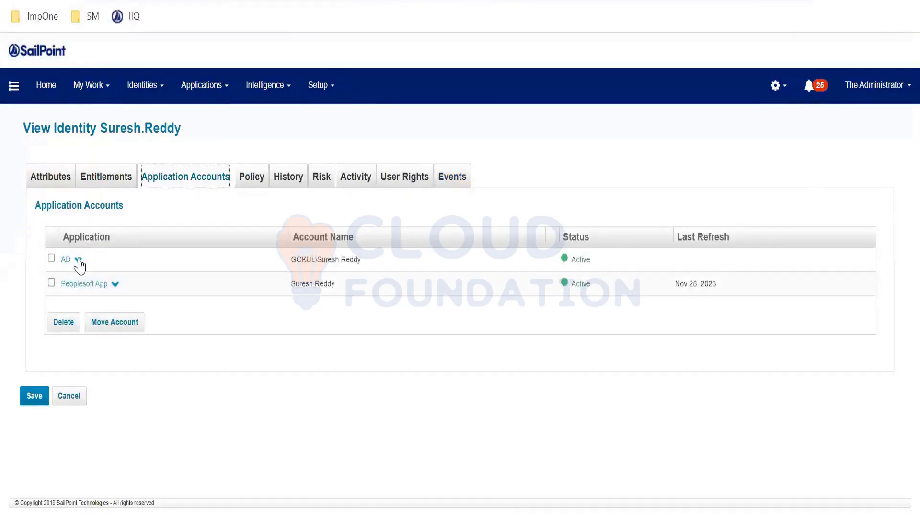
click(78, 259)
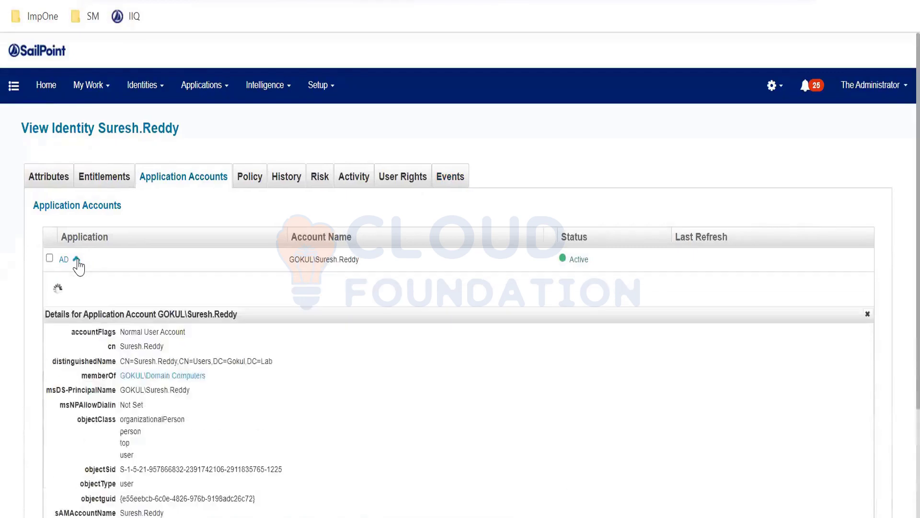
click(76, 260)
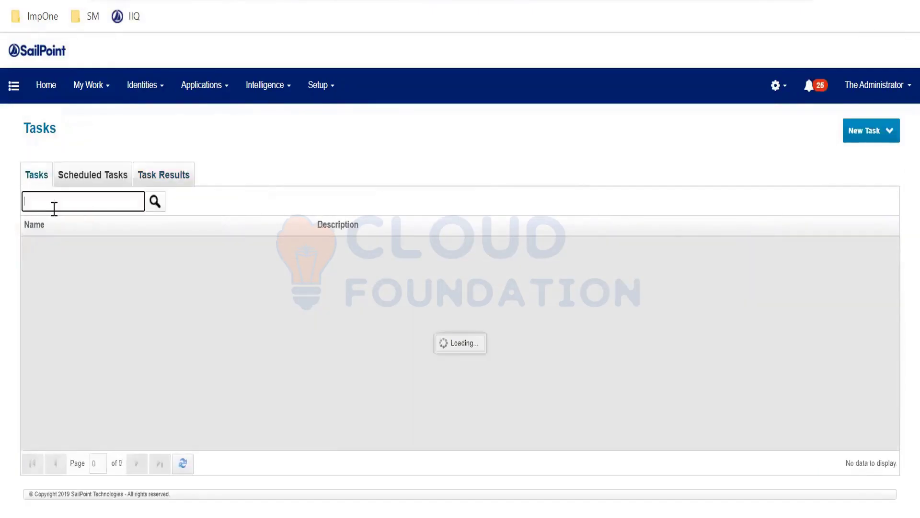
- Search the tasks for "refres", open the Refresh Id - Custom task, and check its identity filter string
text(refres)
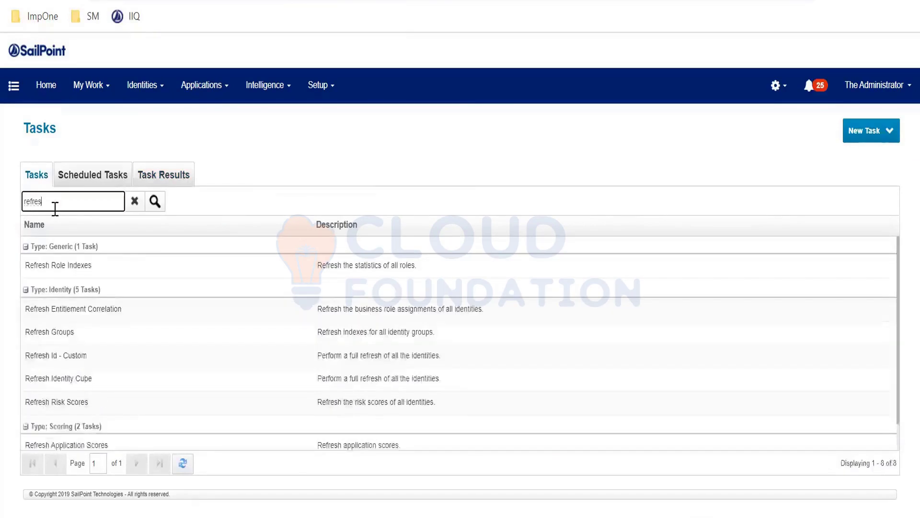
click(273, 361)
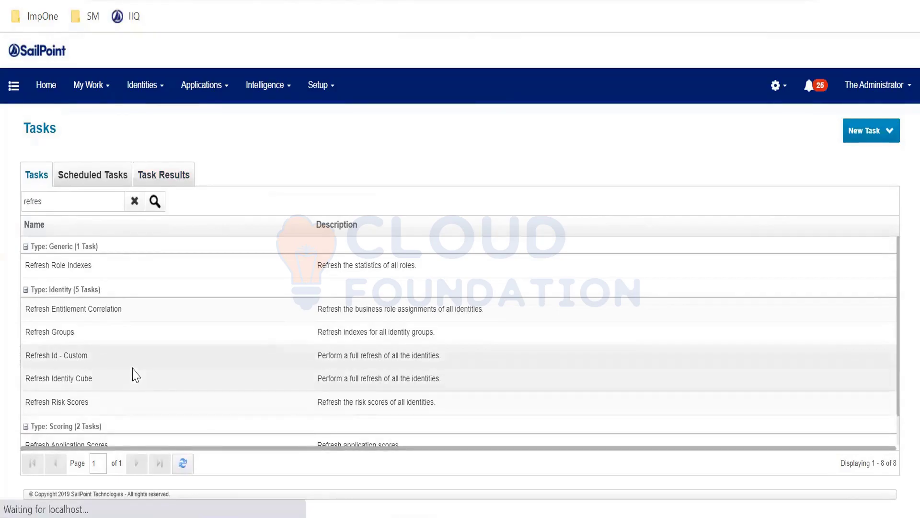
drag(301, 210, 17, 215)
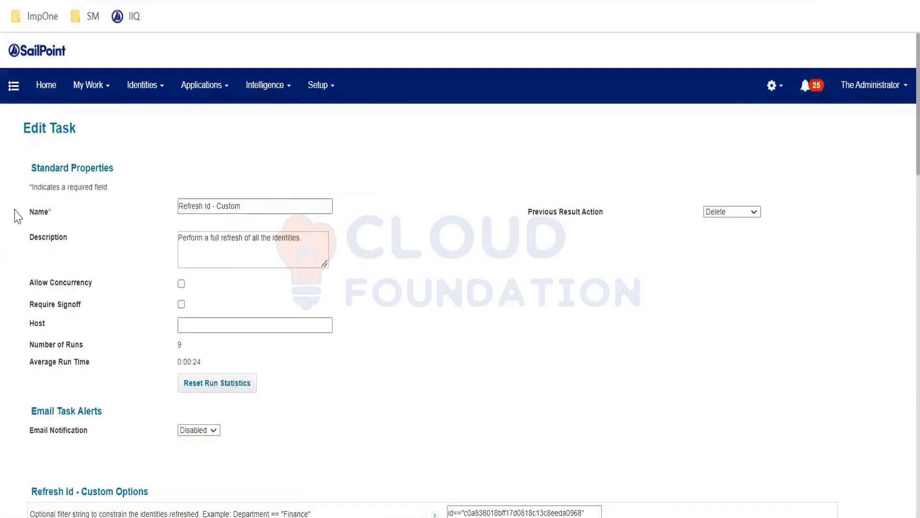
scroll(410, 291, down, 4)
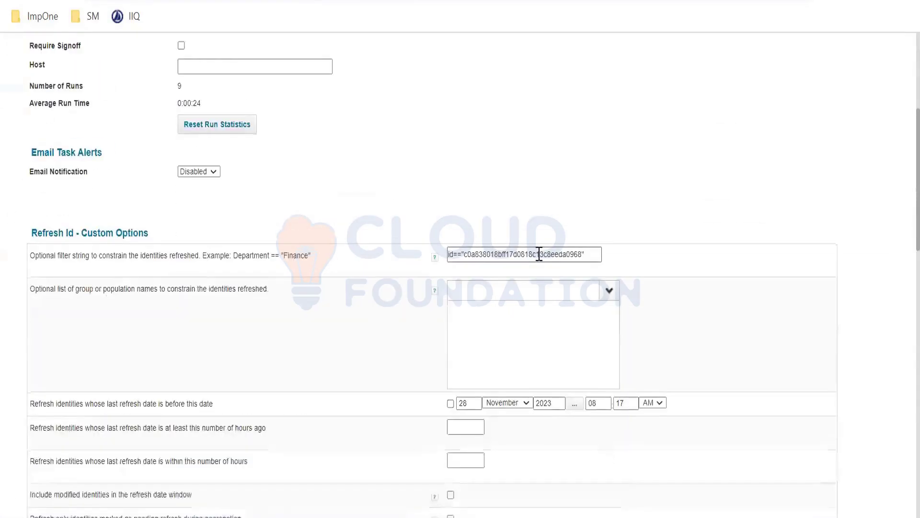
double_click(505, 254)
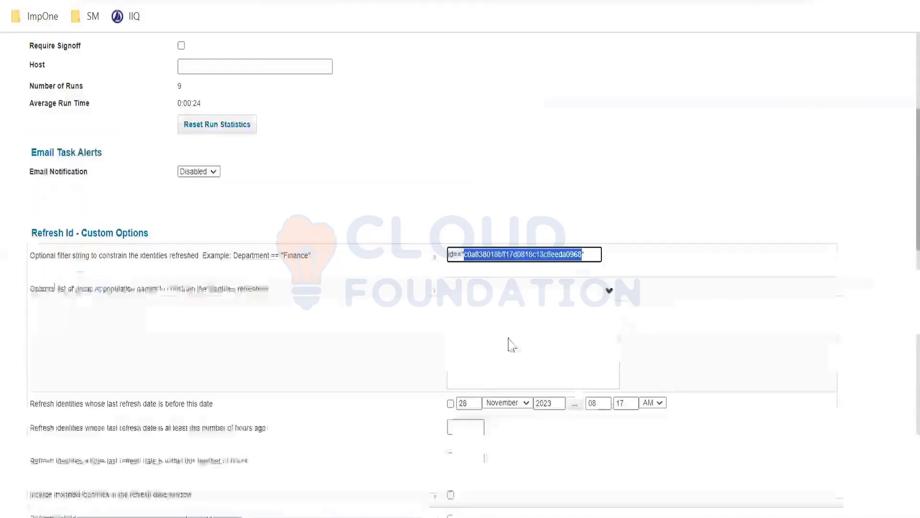
- Check the Process events option of the Refresh Id - Custom task, then save and execute the task
scroll(388, 393, down, 12)
drag(48, 369, 146, 362)
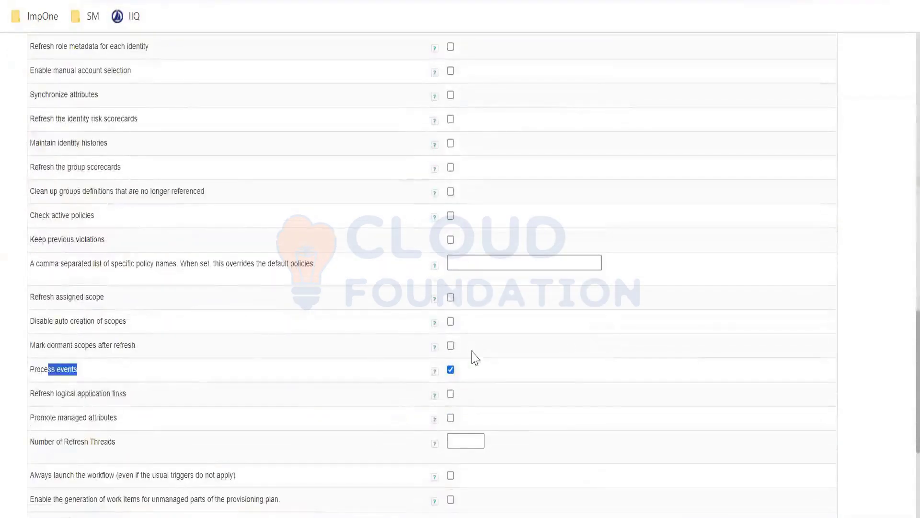
scroll(349, 395, down, 5)
click(117, 472)
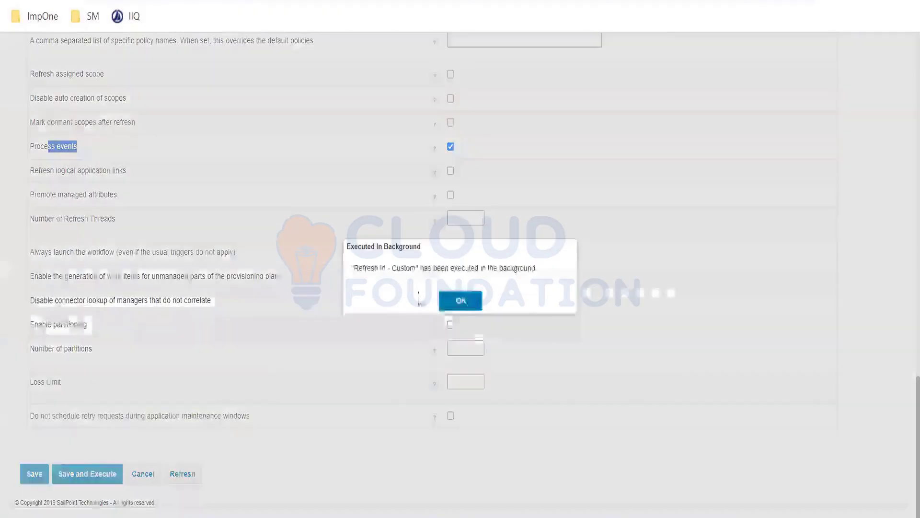
click(449, 304)
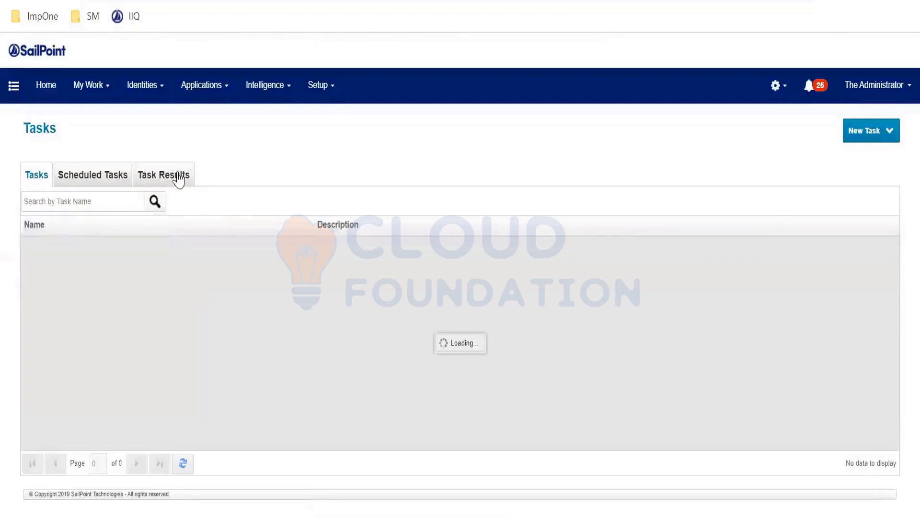
- Search the task results for "refre", open the Refresh Id - Custom result, and check how many identities were examined
click(178, 178)
click(133, 202)
text(refre)
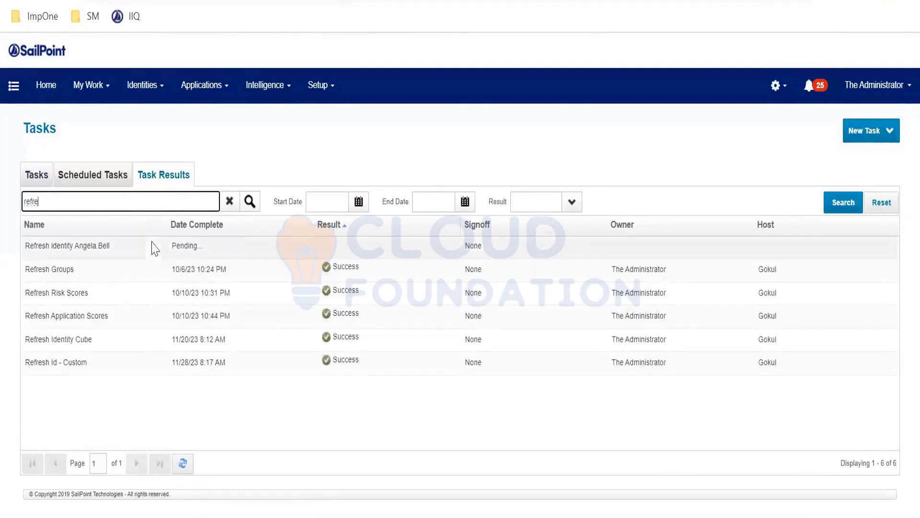
click(83, 366)
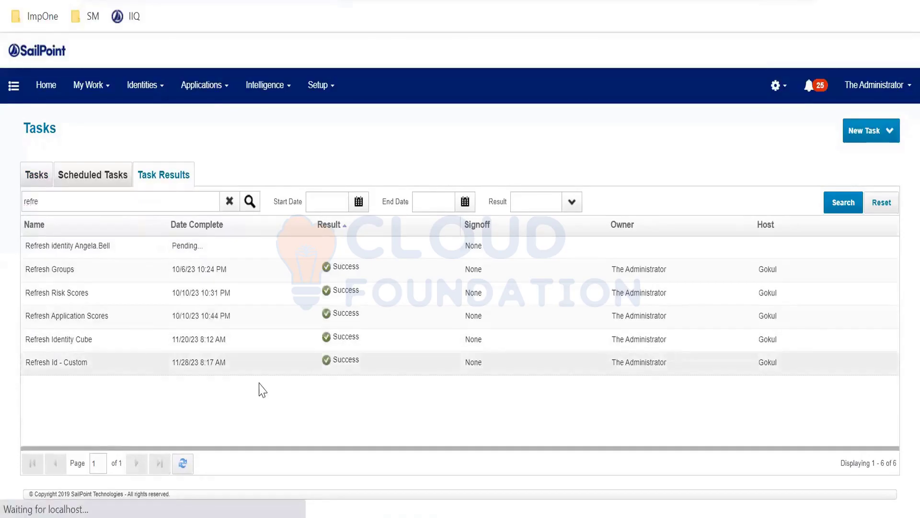
drag(574, 392, 247, 395)
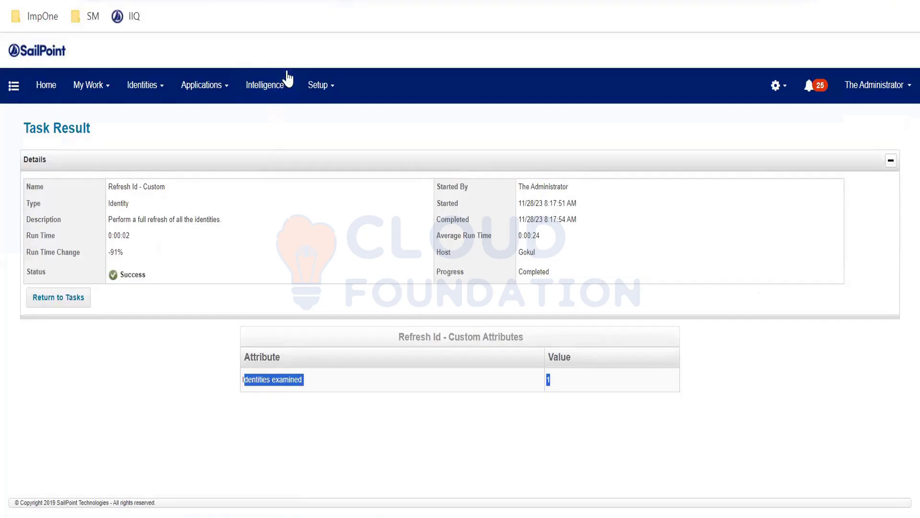
- Go to the lifecycle events and open the Leaver event's configuration
key(alt+Tab)
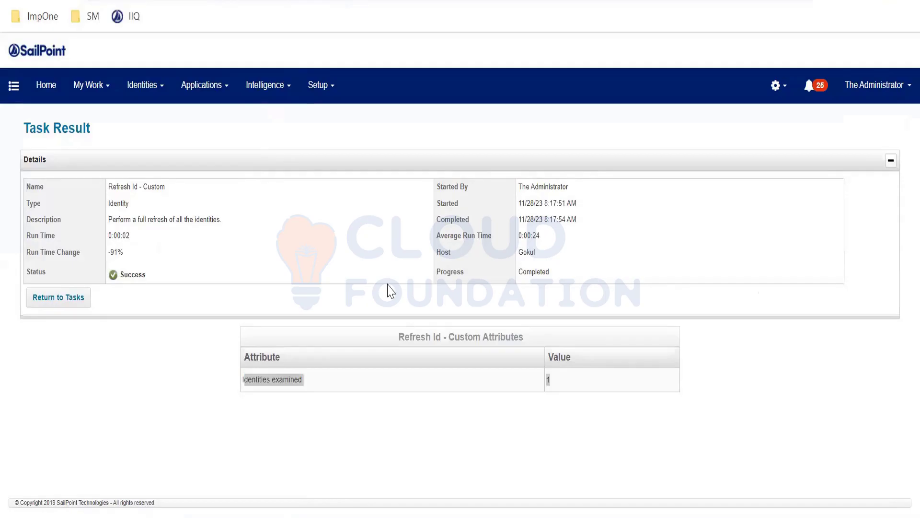
key(alt+Tab)
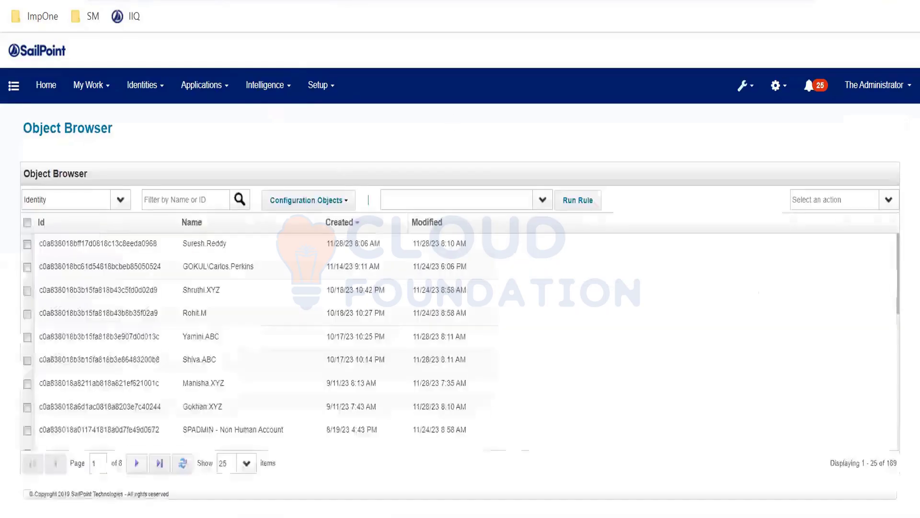
click(318, 84)
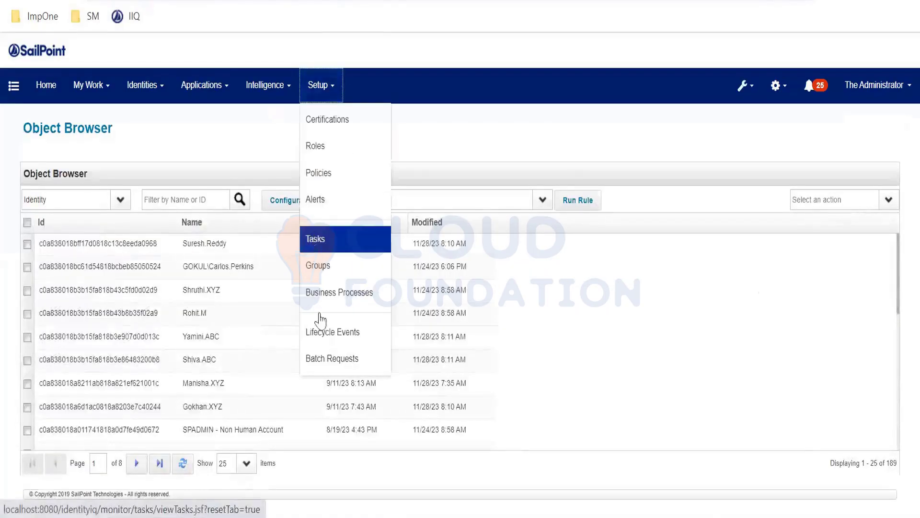
click(326, 336)
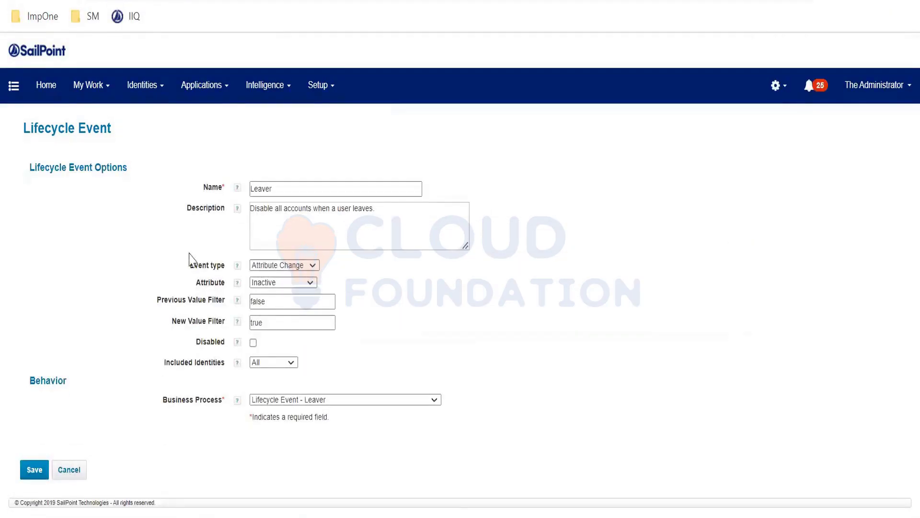
- Examine the Leaver event's name, description, trigger attribute, and previous and new value filters
drag(286, 189, 203, 190)
drag(383, 214, 215, 205)
drag(271, 189, 218, 205)
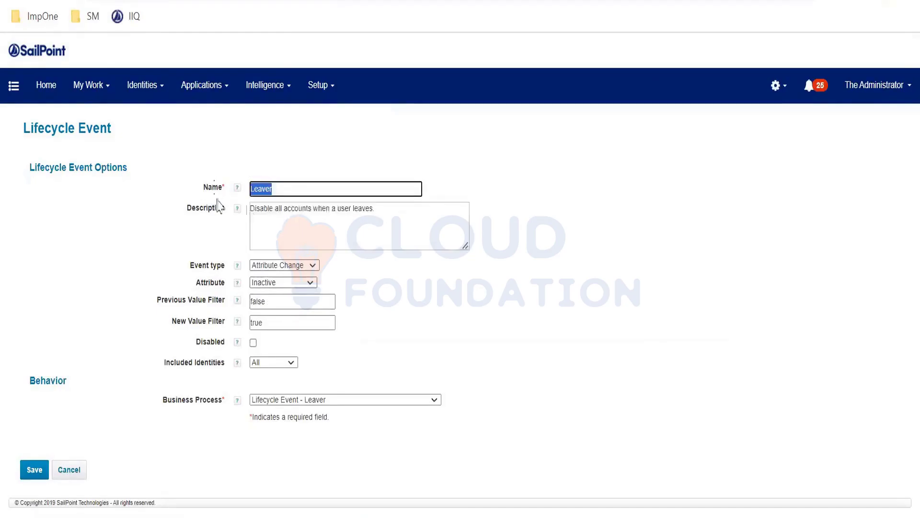
drag(401, 218, 127, 204)
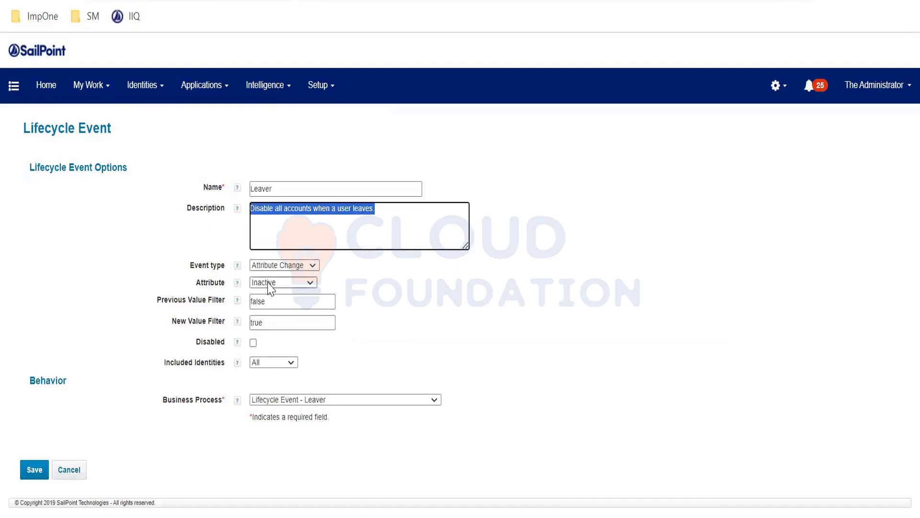
drag(195, 283, 298, 287)
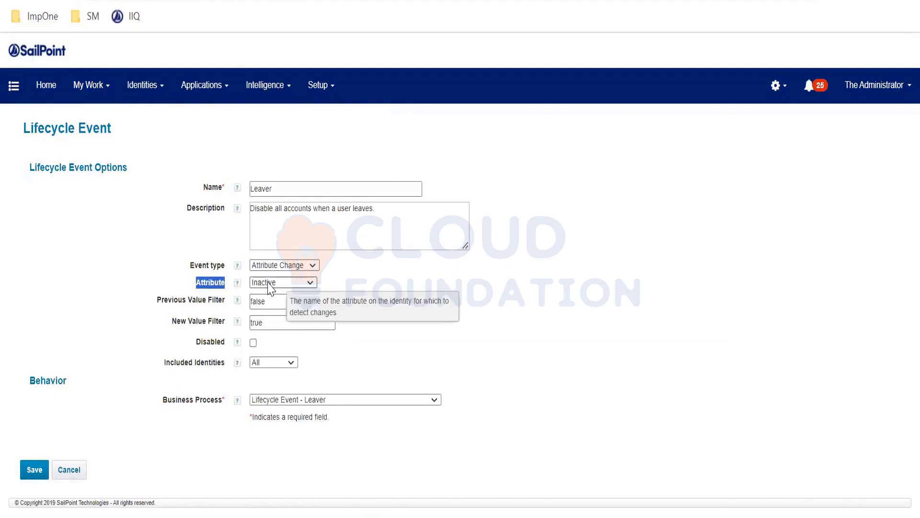
double_click(275, 301)
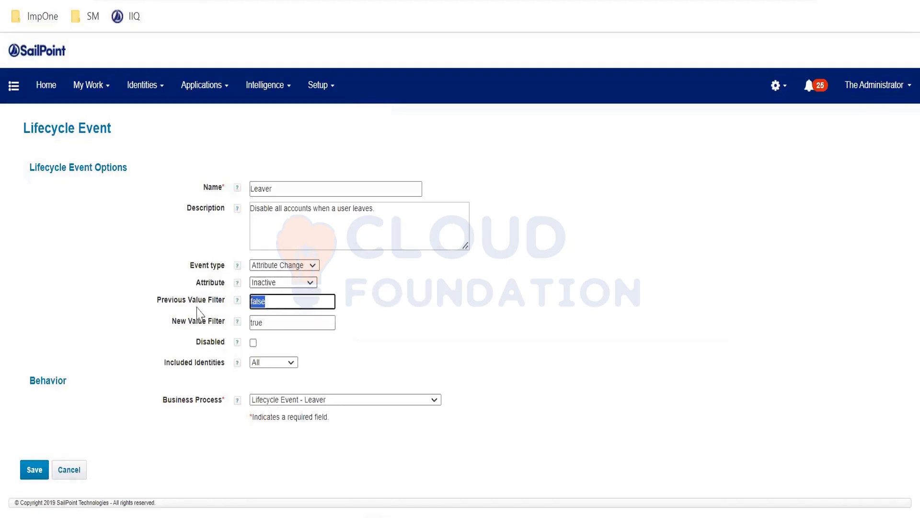
double_click(272, 322)
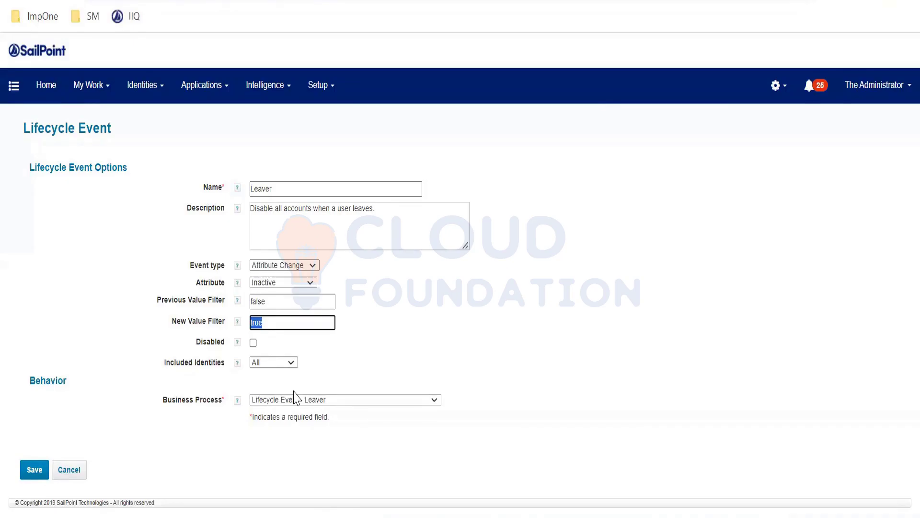
click(68, 475)
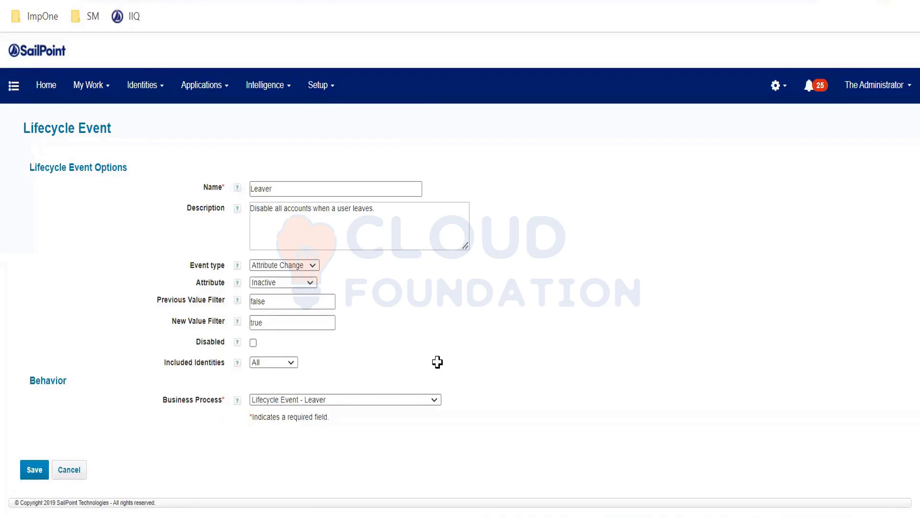
- Switch to the AuthEmployees sheet in Excel, set cell J174 in the new employee's row to TRUE, and save it as CSV
key(alt+Tab)
drag(75, 396, 156, 396)
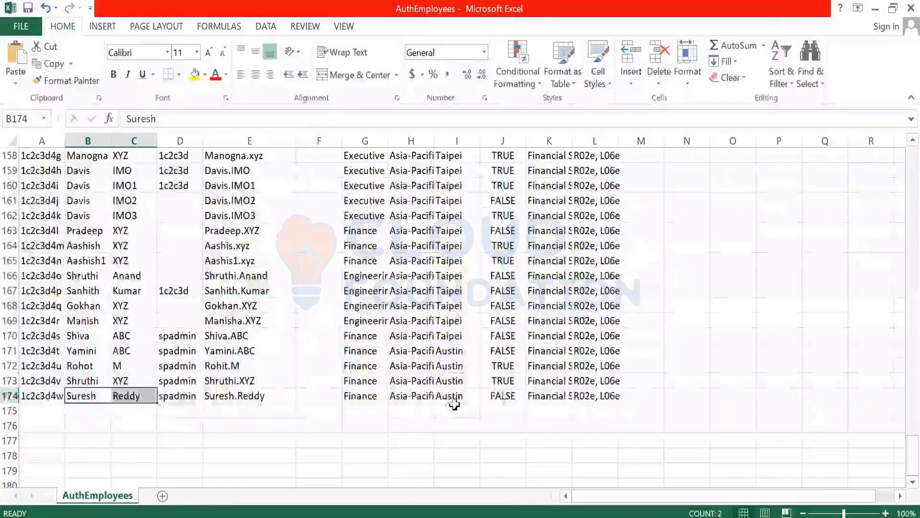
click(502, 396)
key(Delete)
text(True)
key(Tab)
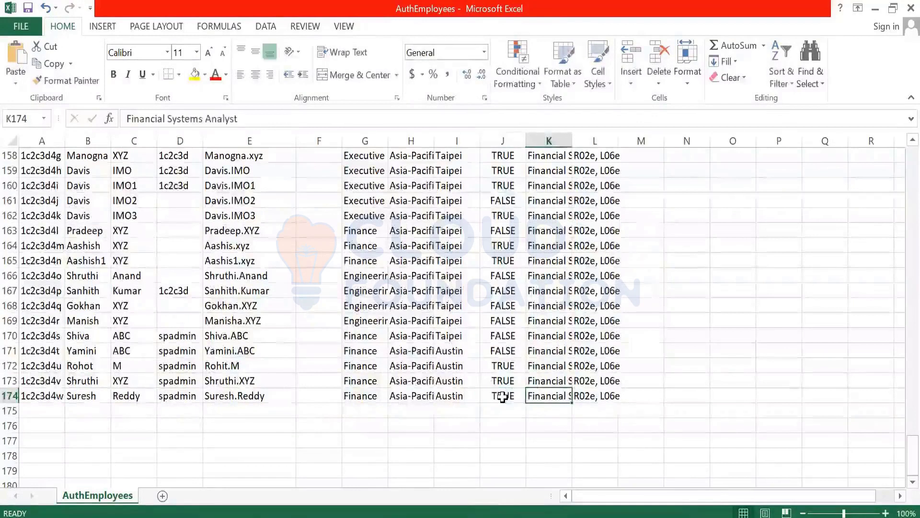
key(ctrl+s)
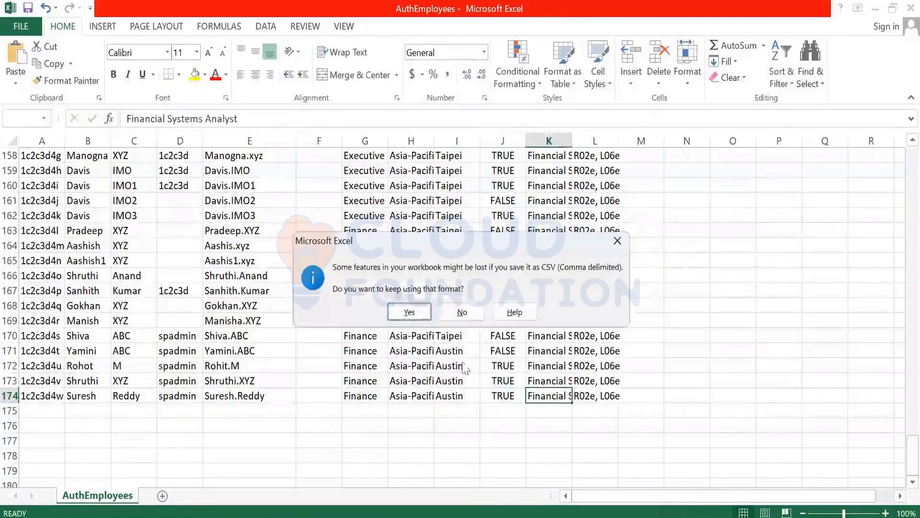
click(410, 311)
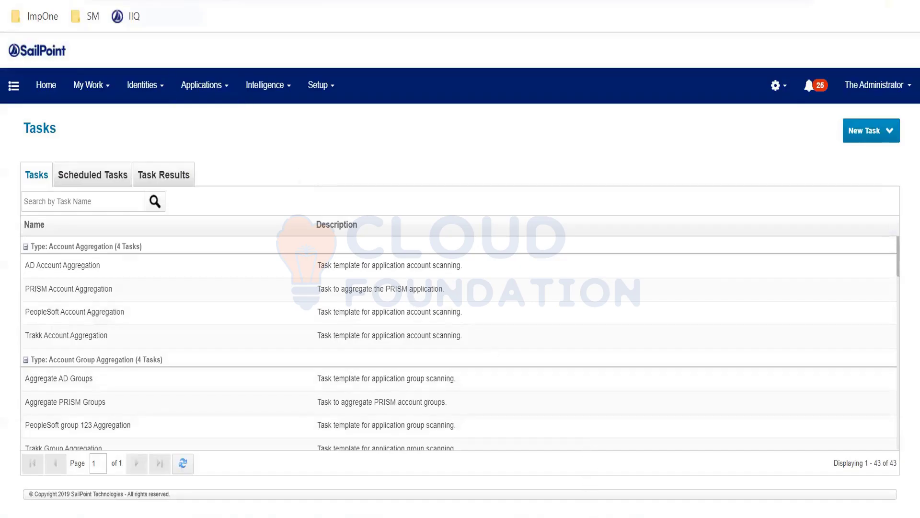
- Return to the AuthEmployees sheet in Excel, select cell J174, and save the workbook again, keeping the CSV format
click(307, 516)
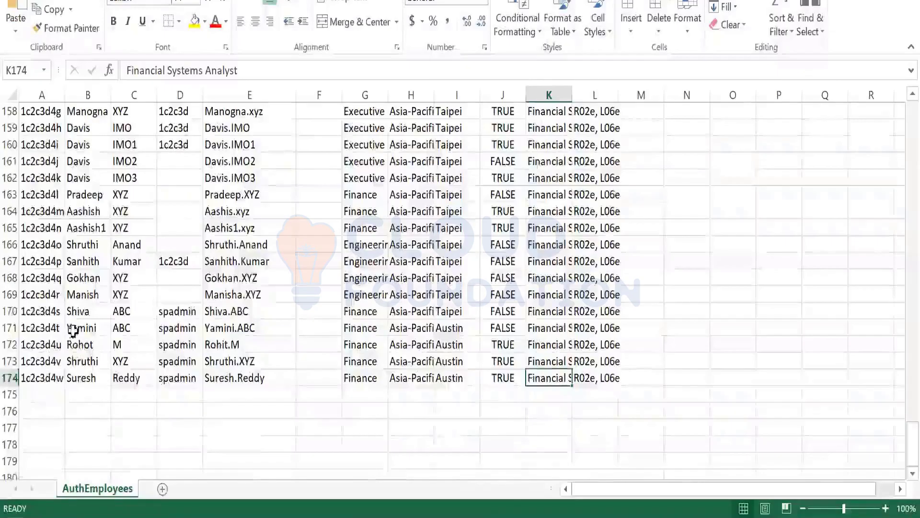
scroll(72, 331, up, 3)
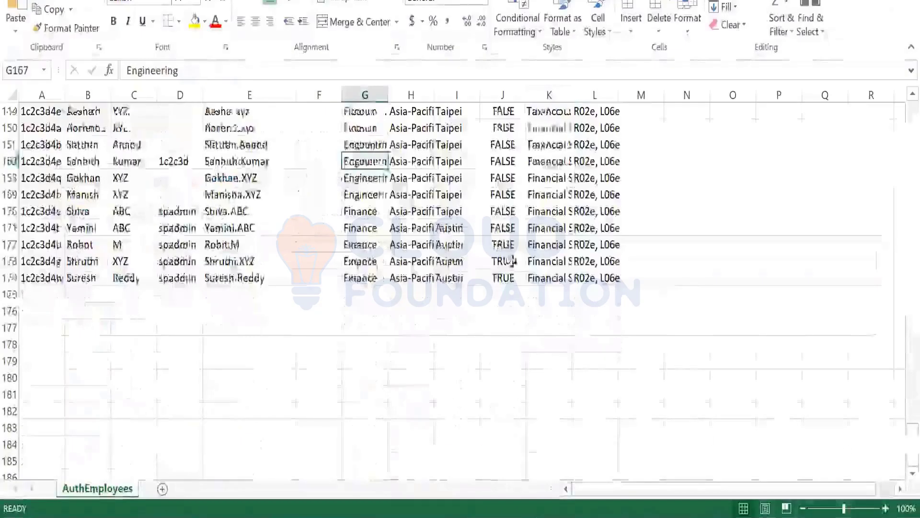
click(496, 278)
key(ctrl+s)
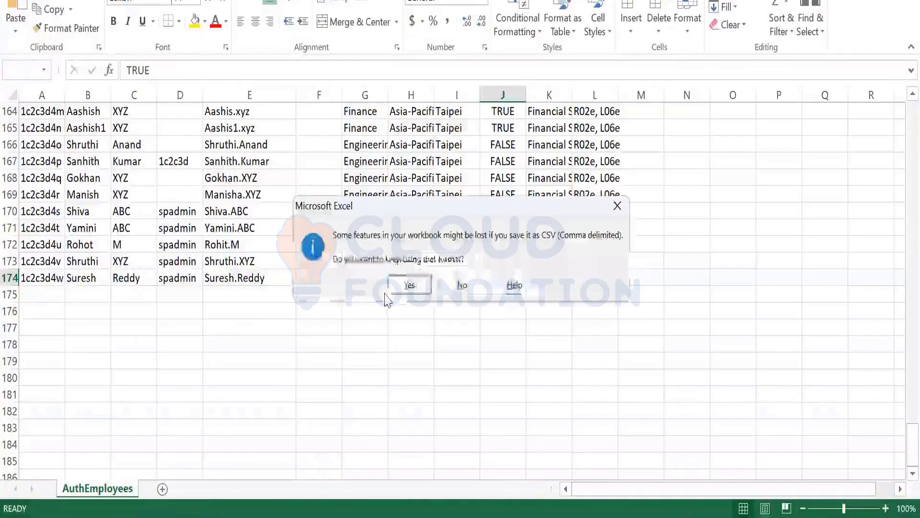
click(408, 286)
- Review the inactiveIdentity column and save the sheet as CSV (Comma delimited) over the existing AuthEmployees file
drag(910, 439, 910, 426)
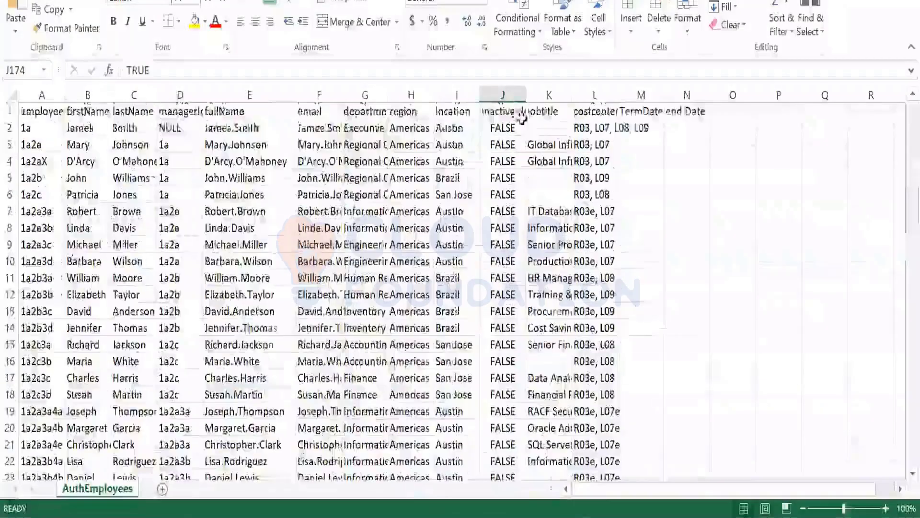
click(520, 118)
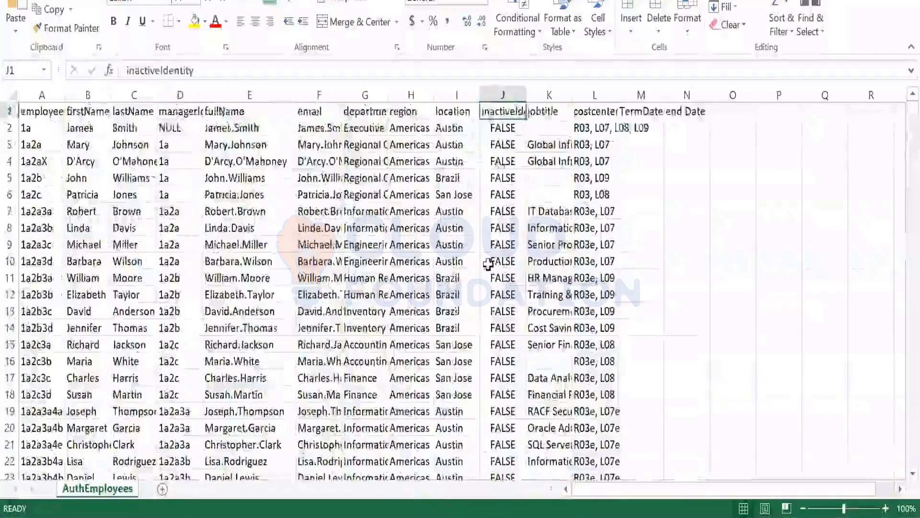
scroll(510, 432, down, 7)
scroll(509, 436, down, 10)
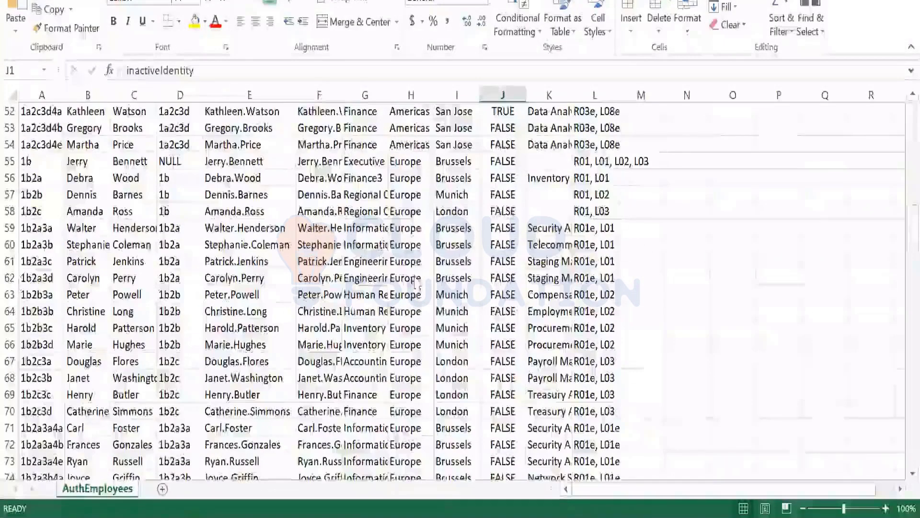
key(F12)
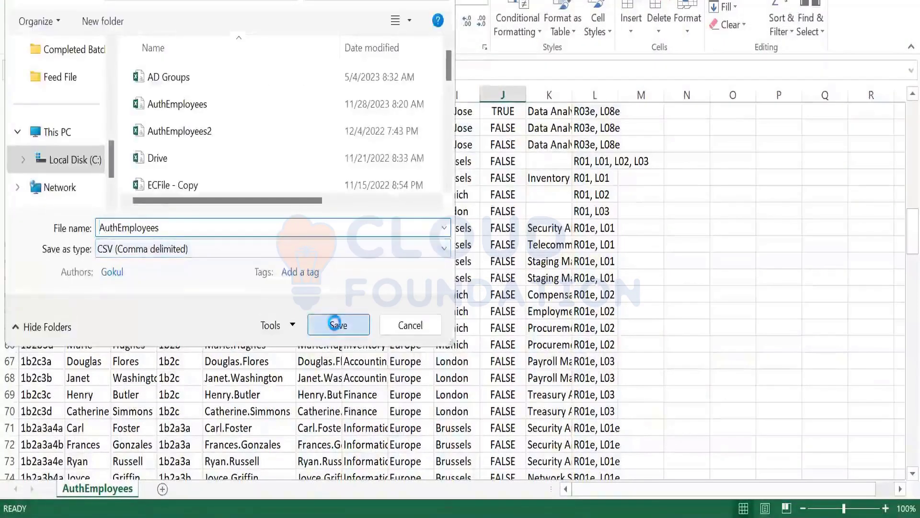
click(339, 324)
click(496, 244)
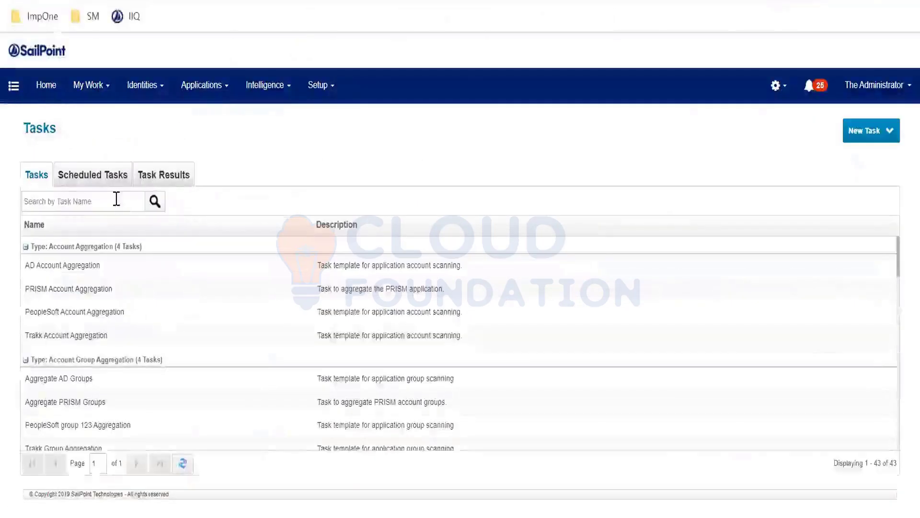
- Execute the PeopleSoft Account Aggregation task in the background in SailPoint and dismiss the confirmation
right_click(54, 322)
click(94, 369)
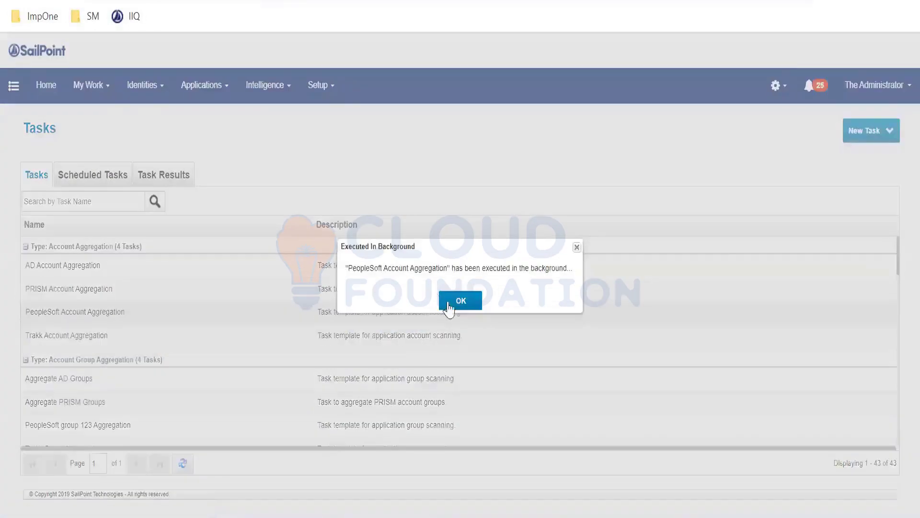
click(448, 307)
- Search the task results for "peopl" and open the pending PeopleSoft Account Aggregation result
click(164, 175)
click(117, 200)
text(peopl)
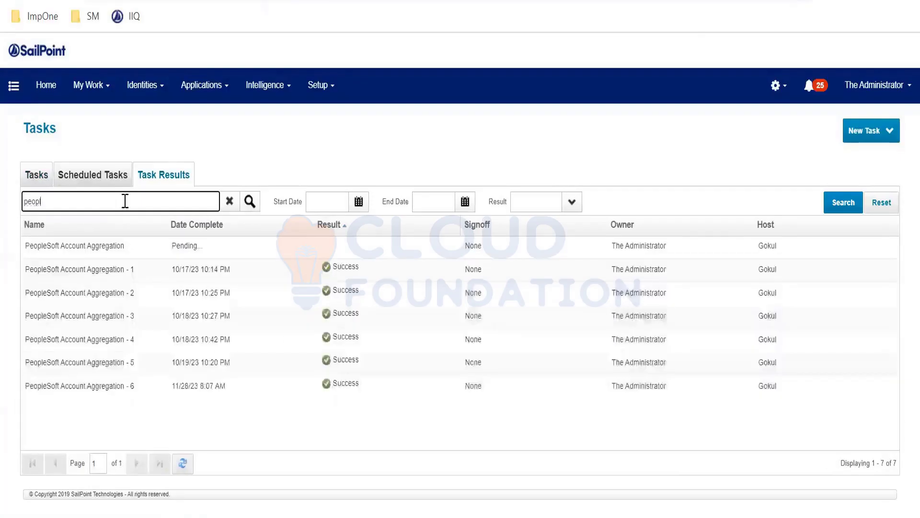
click(85, 245)
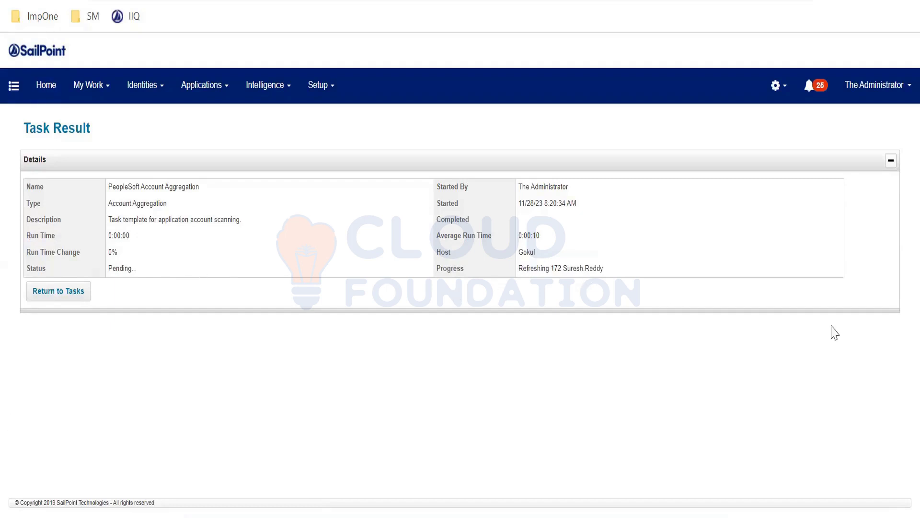
- Examine the aggregation's progress field while it runs, and check the accounts scanned and the updated identity in its result
drag(627, 269, 514, 272)
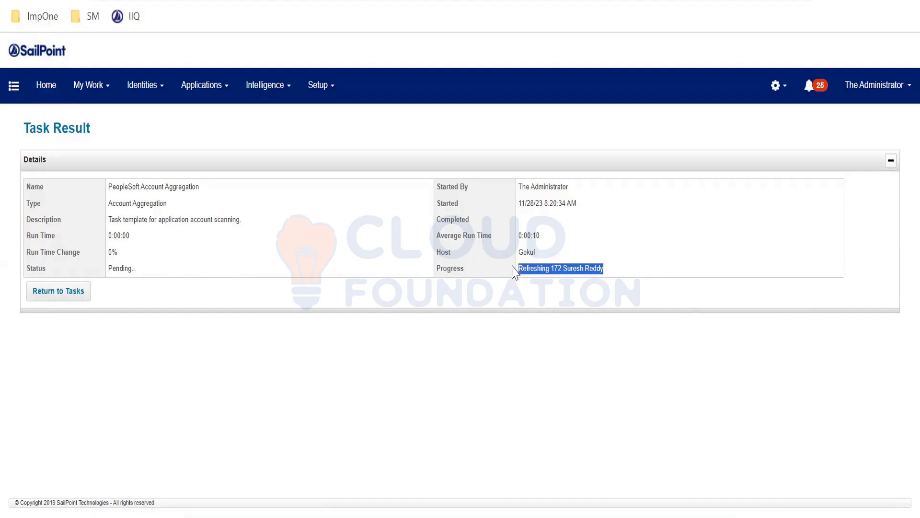
click(535, 300)
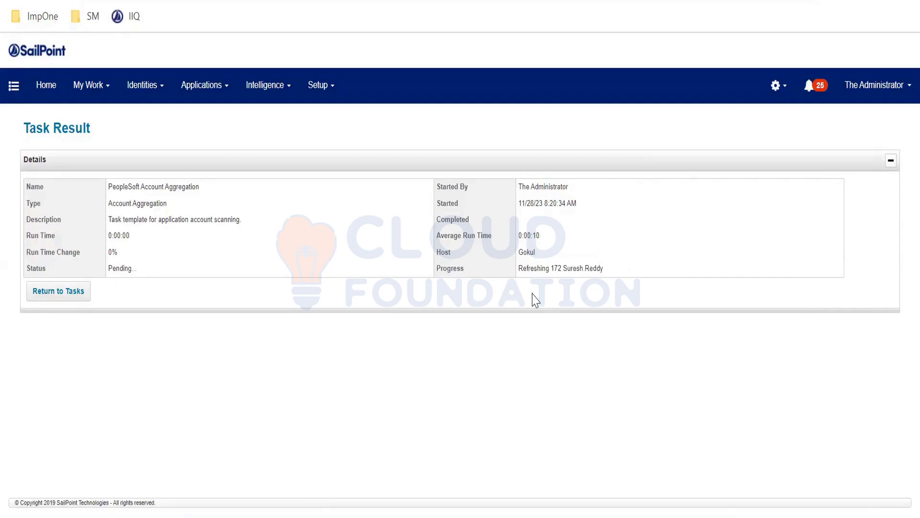
drag(614, 267, 489, 278)
click(491, 277)
drag(518, 269, 630, 273)
click(631, 276)
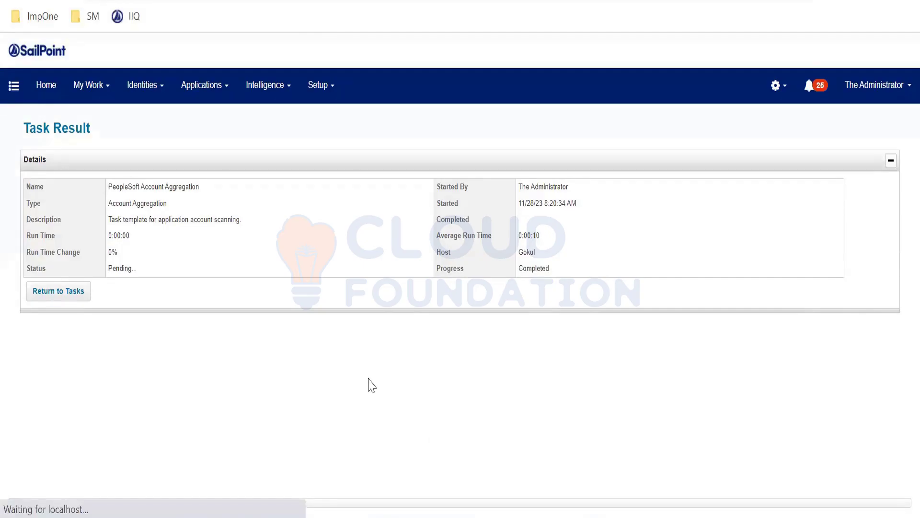
scroll(265, 302, down, 3)
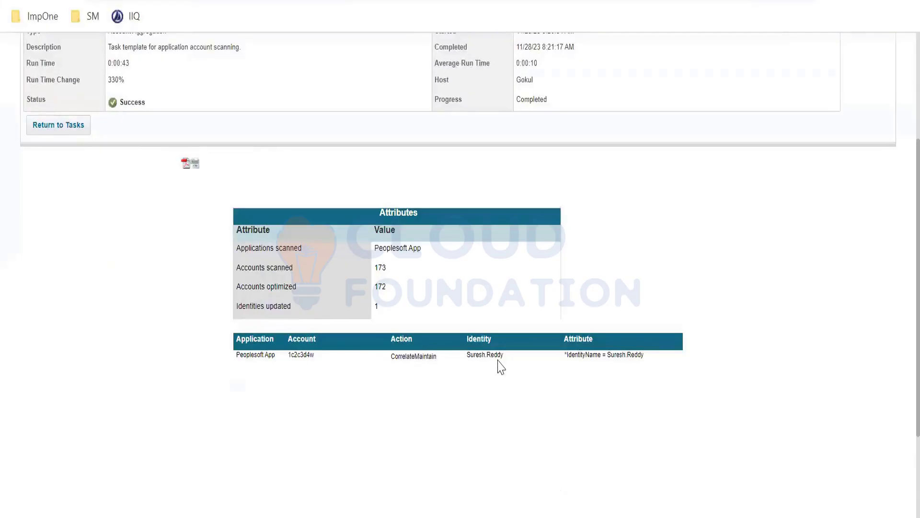
double_click(467, 356)
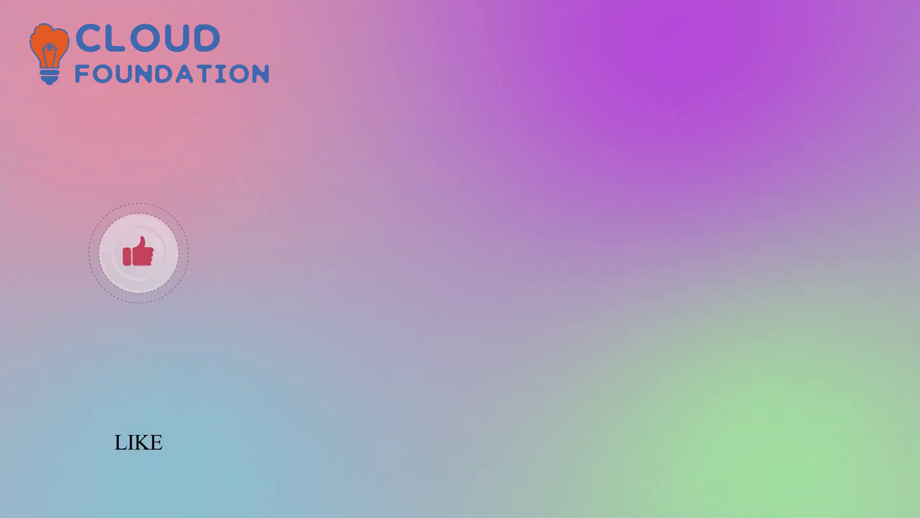